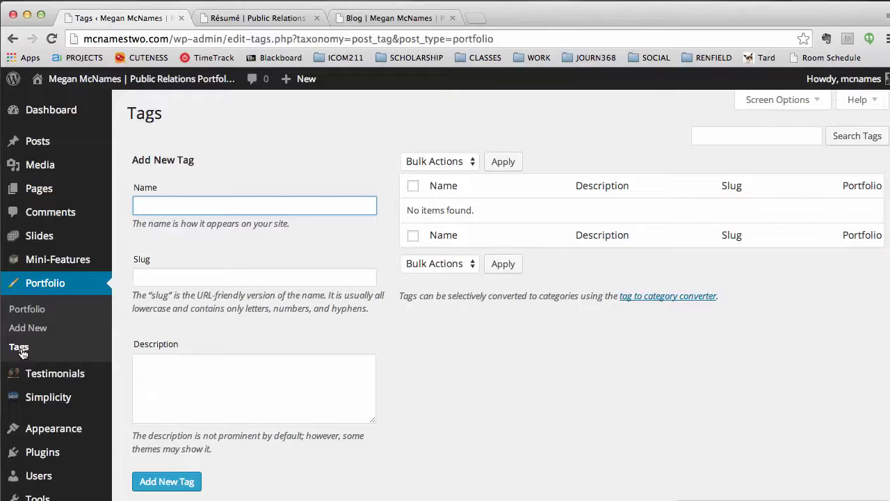
- Examine the tutorial site's Portfolio page, filtering its items by Case Studies, Press Releases and Media Plans
{"action": "left_click", "coordinate": [277, 18]}
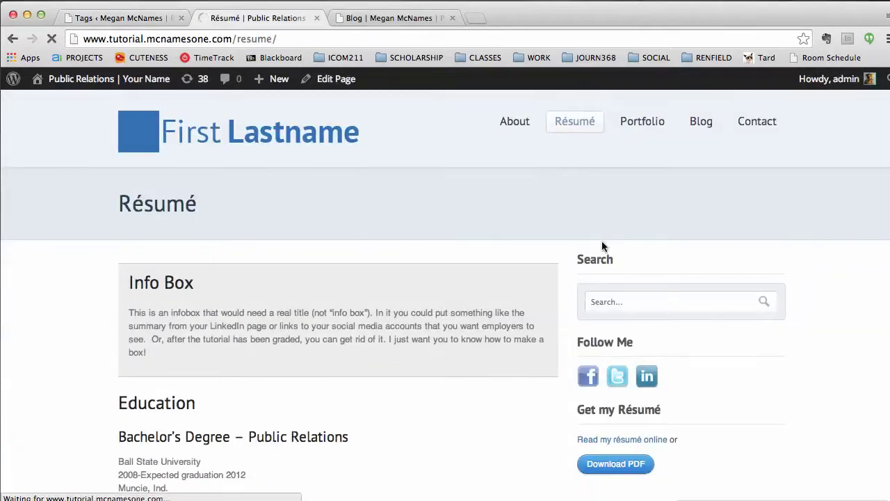
{"action": "left_click", "coordinate": [645, 122]}
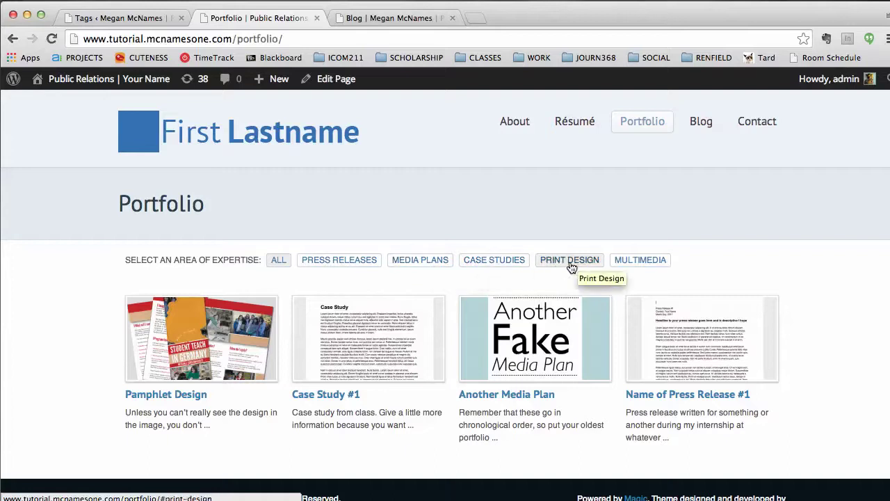
{"action": "left_click", "coordinate": [489, 264]}
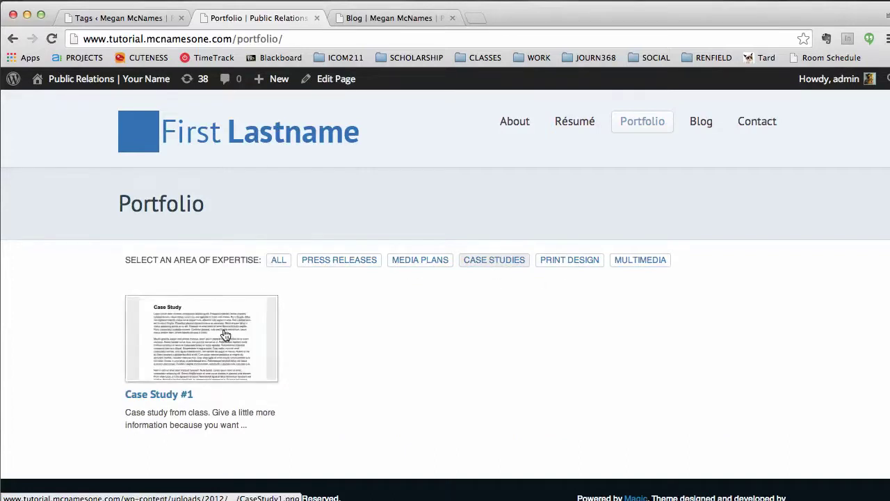
{"action": "left_click", "coordinate": [354, 264]}
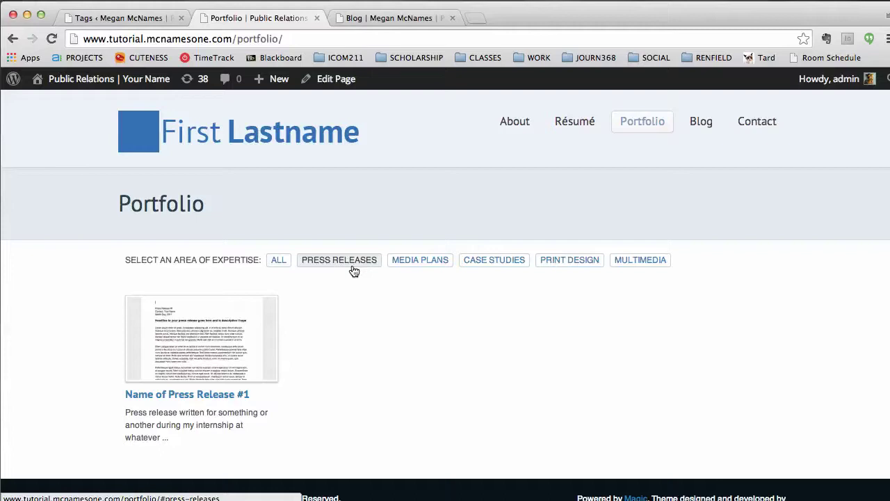
{"action": "left_click", "coordinate": [409, 265]}
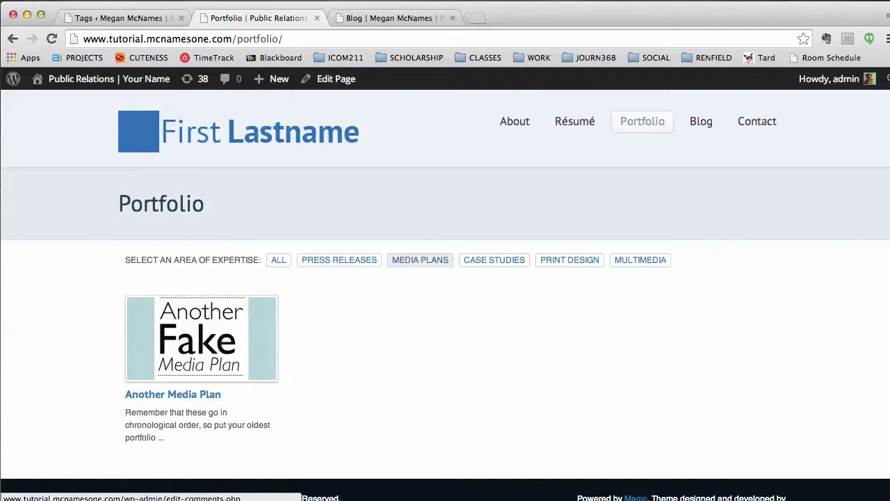
{"action": "left_click", "coordinate": [151, 18]}
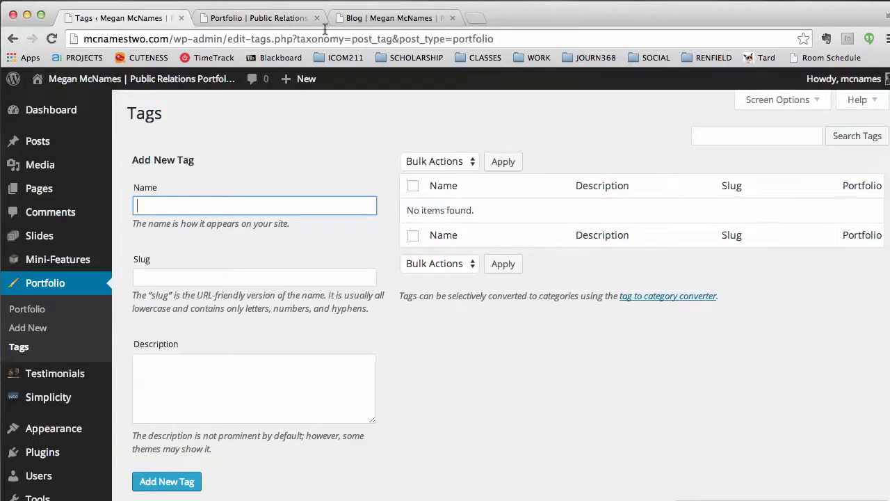
{"action": "left_click", "coordinate": [286, 21]}
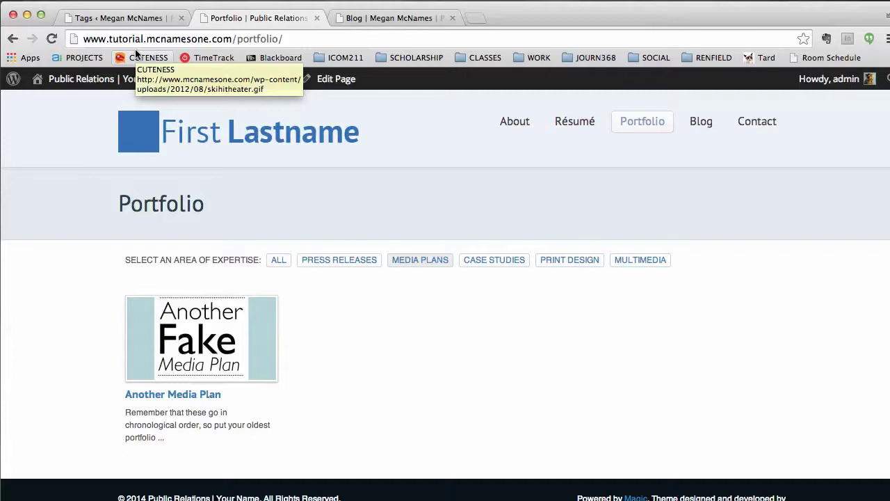
- Add a portfolio tag named Print Design
{"action": "left_click", "coordinate": [134, 14]}
{"action": "left_click_drag", "start_coordinate": [130, 158], "coordinate": [257, 449]}
{"action": "left_click", "coordinate": [191, 172]}
{"action": "left_click", "coordinate": [160, 201]}
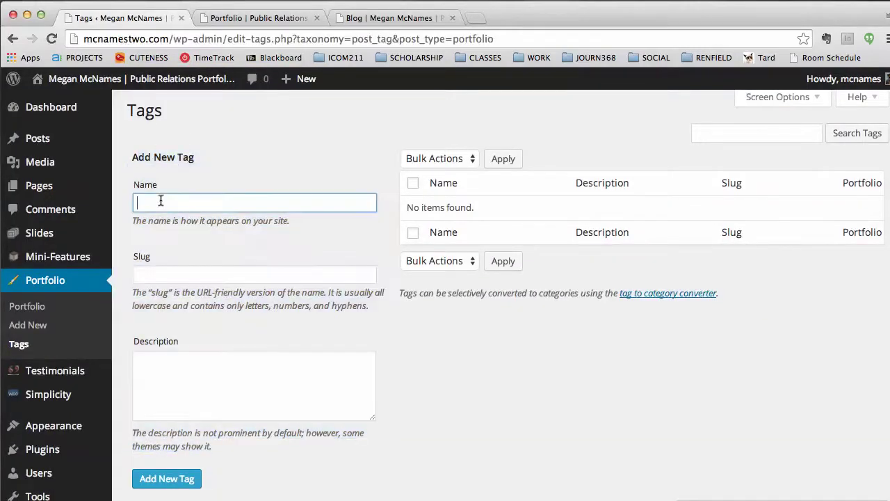
{"action": "type", "text": "Print Design"}
{"action": "left_click", "coordinate": [167, 478]}
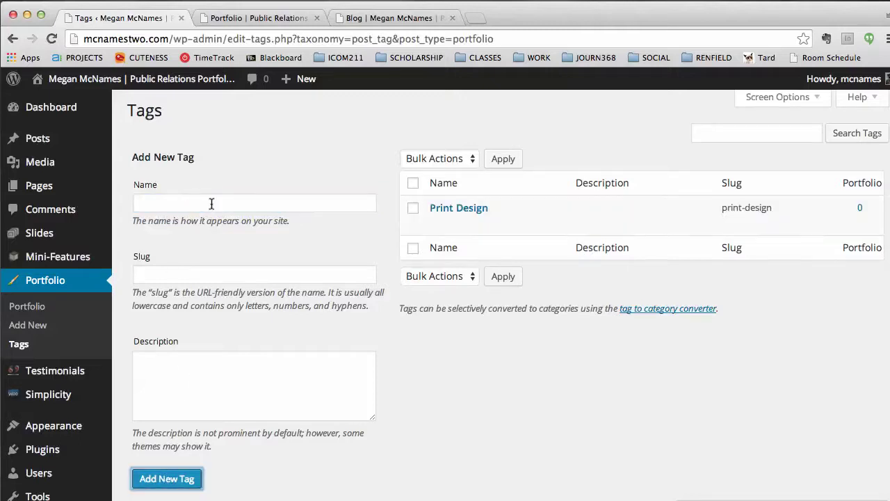
- Add two more portfolio tags named Case Studies and Press Releases
{"action": "left_click", "coordinate": [211, 203]}
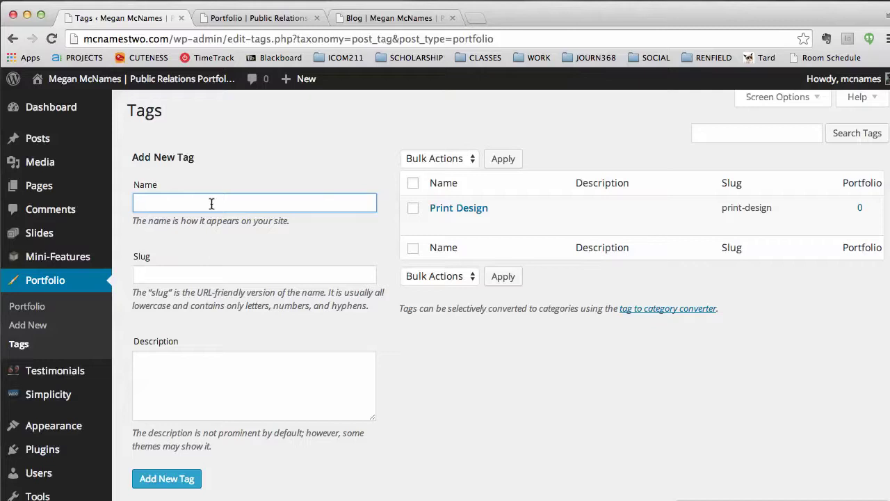
{"action": "type", "text": "Case Studies"}
{"action": "left_click", "coordinate": [199, 478]}
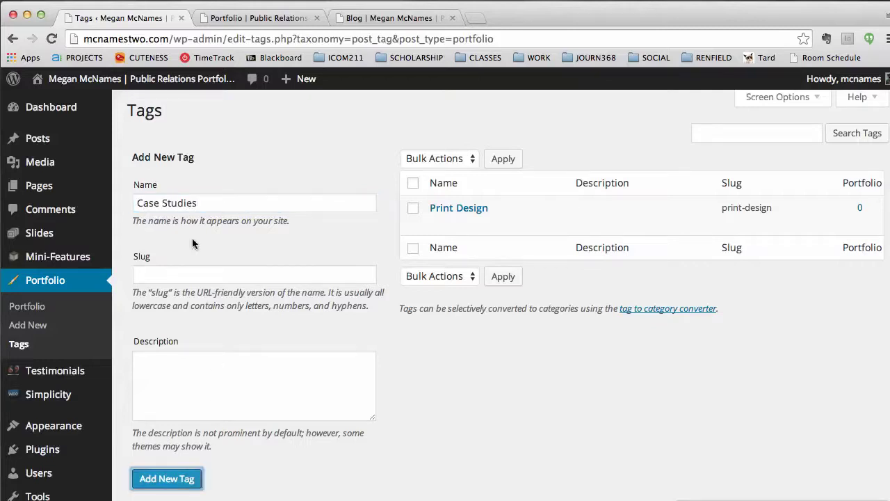
{"action": "left_click", "coordinate": [212, 208]}
{"action": "type", "text": "Pres"}
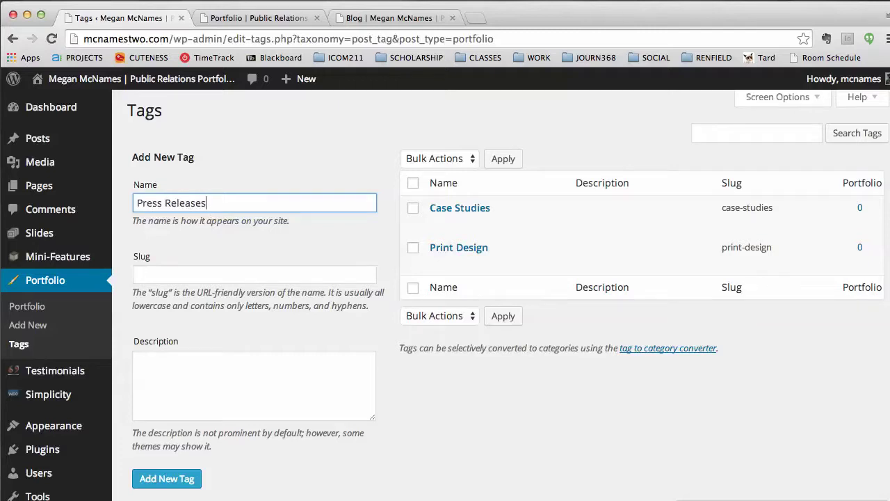
{"action": "type", "text": "s Releases"}
{"action": "left_click", "coordinate": [173, 479]}
- Add another portfolio tag named Web Design
{"action": "left_click", "coordinate": [195, 200]}
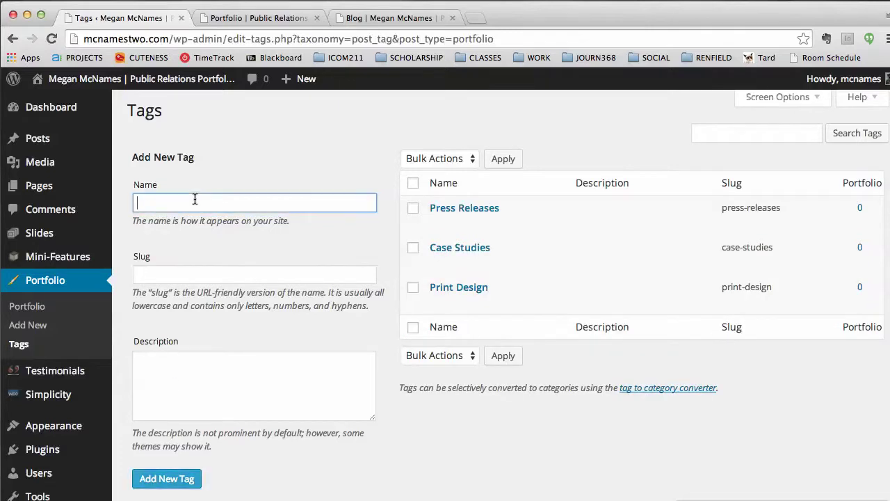
{"action": "type", "text": "Web Design"}
{"action": "left_click", "coordinate": [173, 477]}
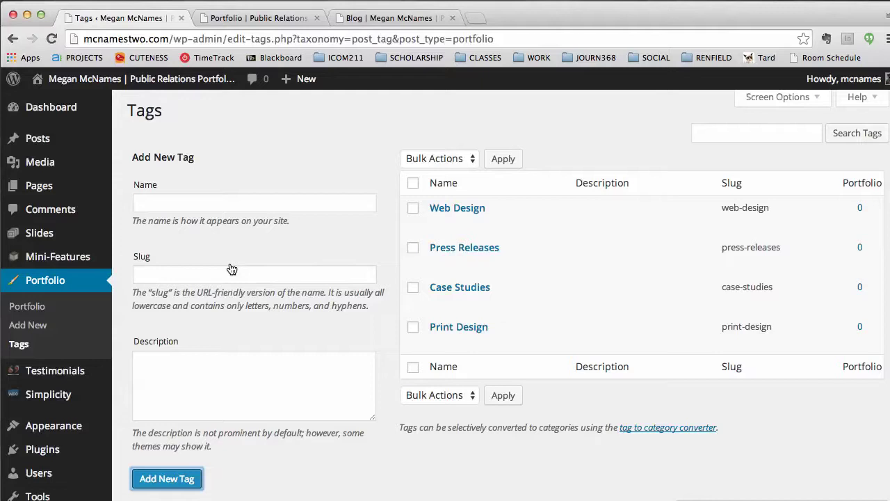
- View the live Portfolio page of the site being built, and start a new portfolio item in its admin area
{"action": "left_click", "coordinate": [393, 18]}
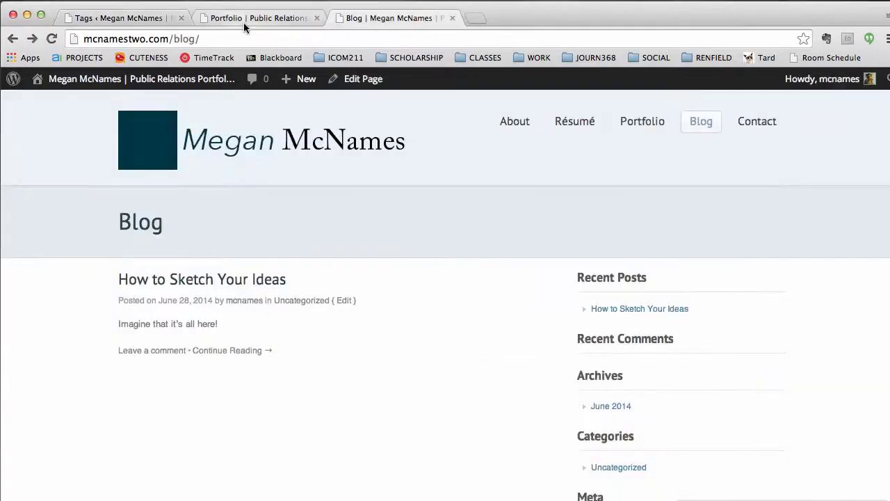
{"action": "left_click", "coordinate": [663, 131]}
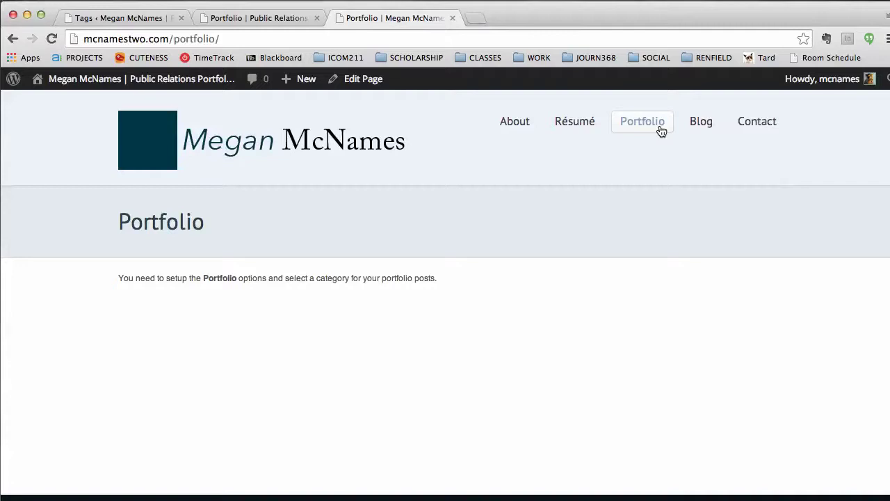
{"action": "left_click", "coordinate": [113, 18]}
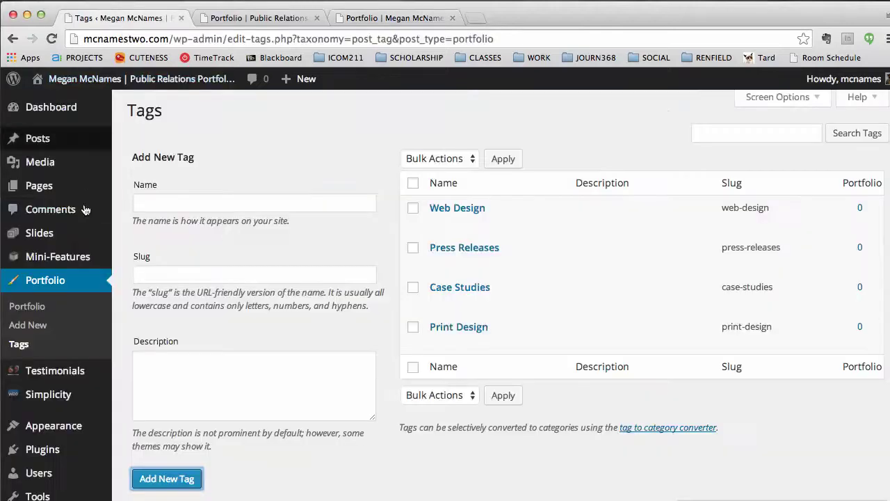
{"action": "left_click", "coordinate": [36, 326]}
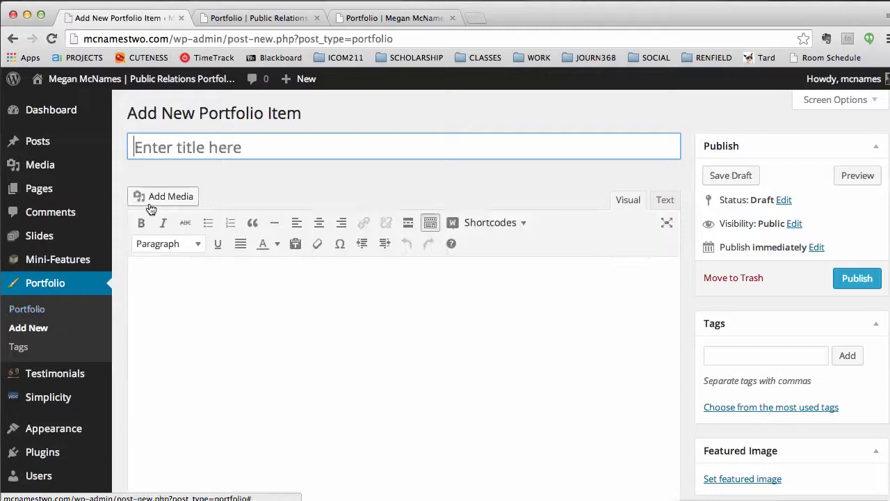
- Examine the Pamphlet Design item on the tutorial site's portfolio, including its image, tag and description
{"action": "left_click", "coordinate": [259, 20]}
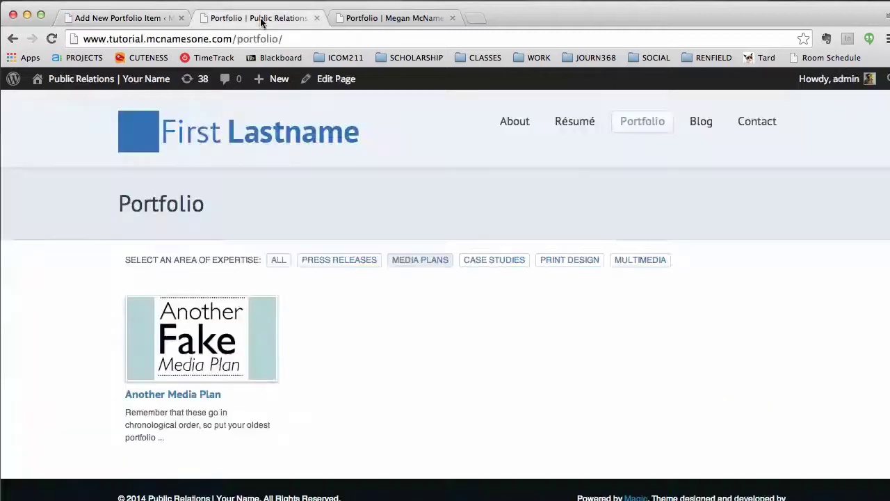
{"action": "left_click", "coordinate": [277, 260]}
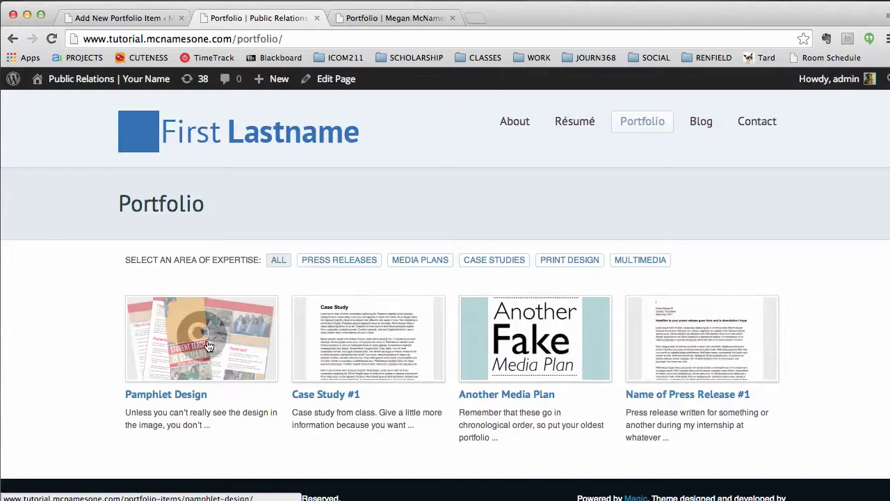
{"action": "left_click", "coordinate": [181, 395]}
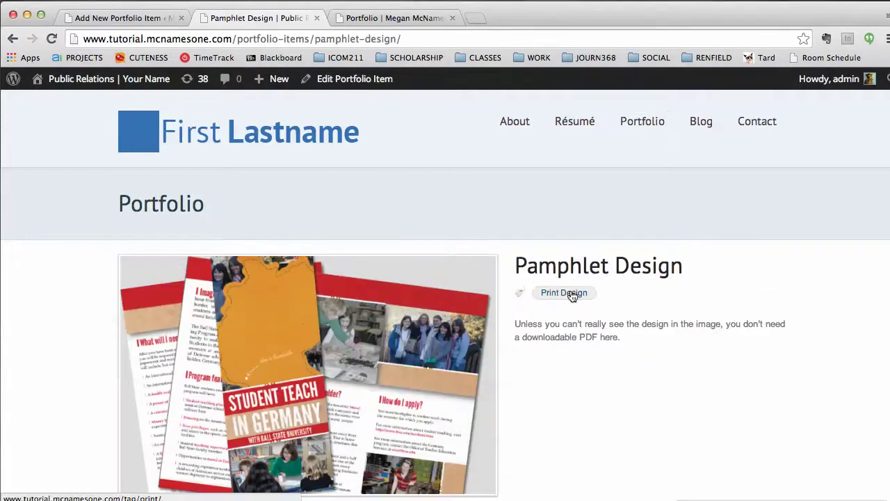
{"action": "left_click_drag", "start_coordinate": [621, 339], "coordinate": [515, 324]}
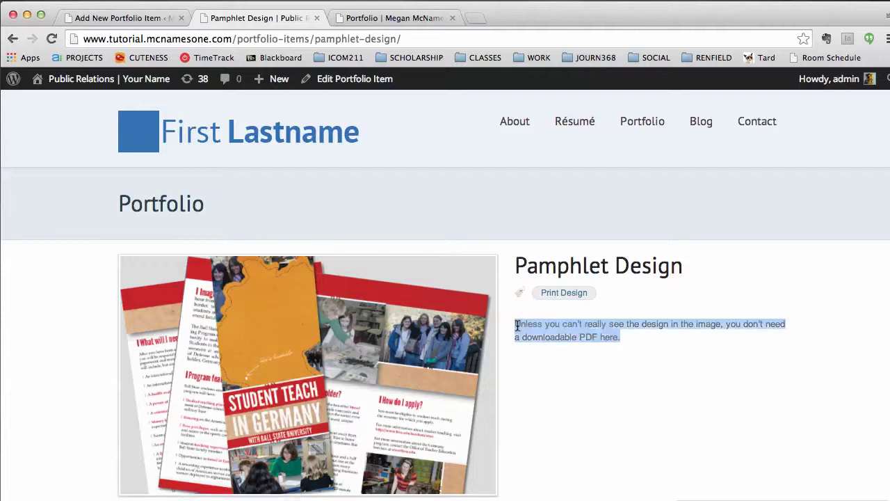
{"action": "scroll", "coordinate": [619, 369], "scroll_direction": "down", "scroll_amount": 4}
{"action": "scroll", "coordinate": [620, 368], "scroll_direction": "up", "scroll_amount": 3}
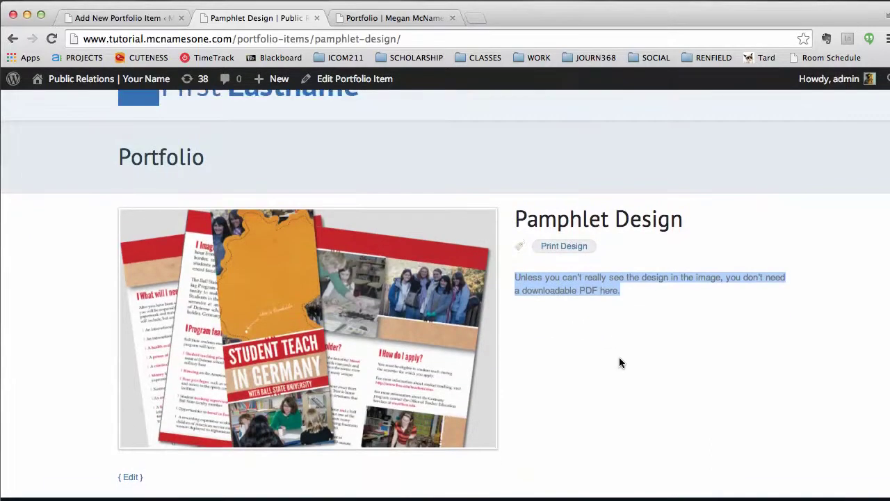
- Title the new portfolio item "Pamphlet Design" and enter "Type the description." as its body text
{"action": "left_click", "coordinate": [132, 21]}
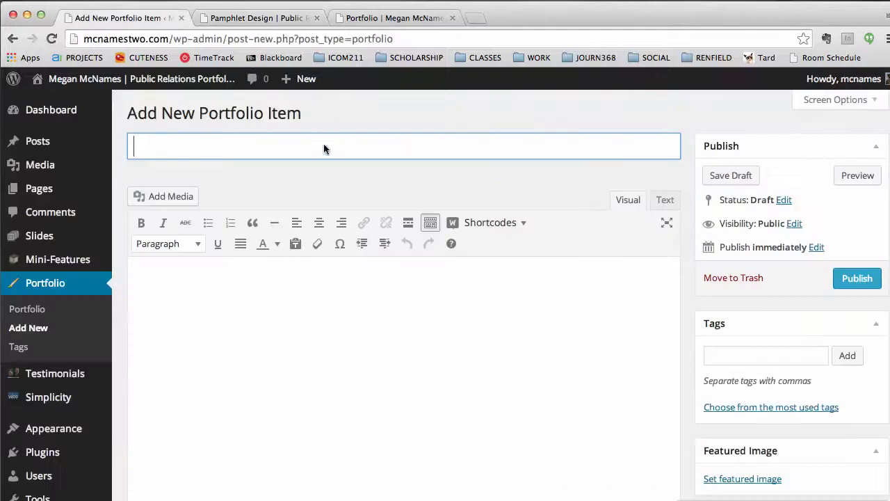
{"action": "type", "text": "Pamphlet Design"}
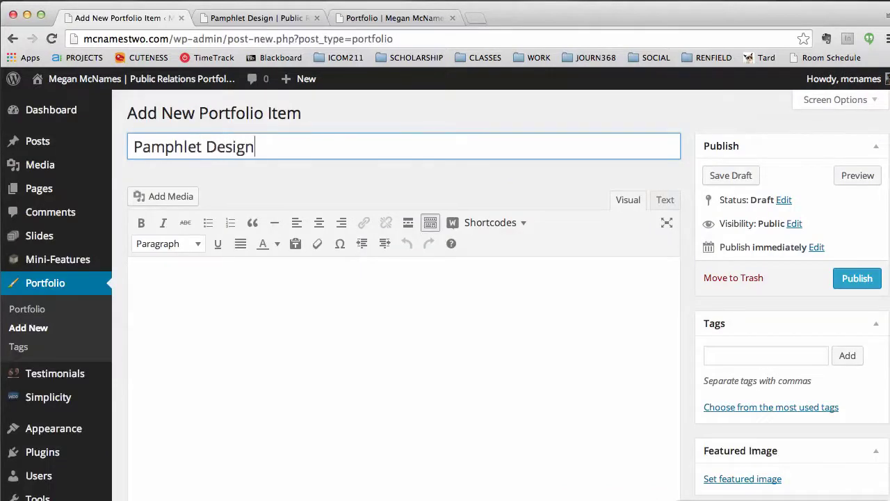
{"action": "left_click", "coordinate": [407, 334]}
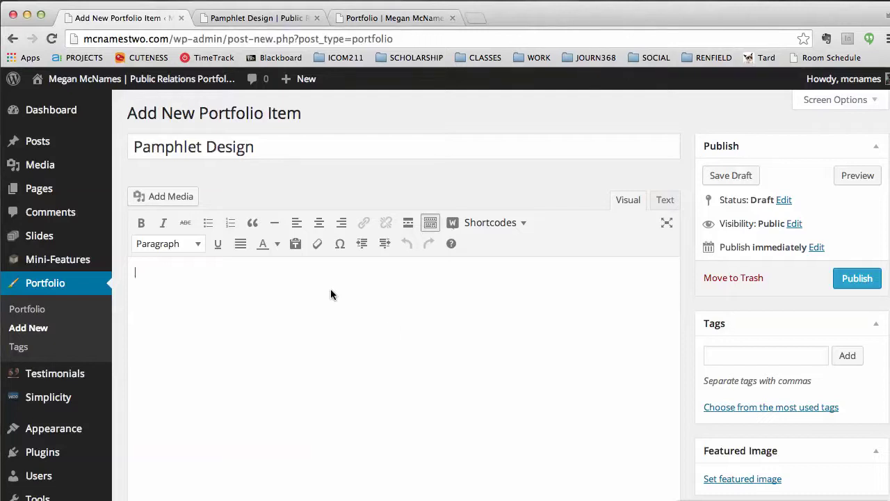
{"action": "type", "text": "Type the description."}
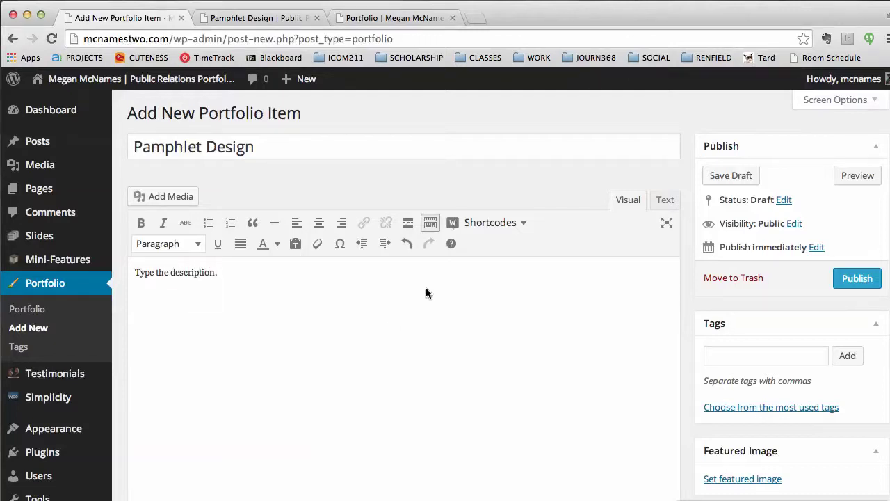
- Upload baumholder-540x342.png from the computer and use it at full size as the item's portfolio image
{"action": "scroll", "coordinate": [483, 298], "scroll_direction": "down", "scroll_amount": 5}
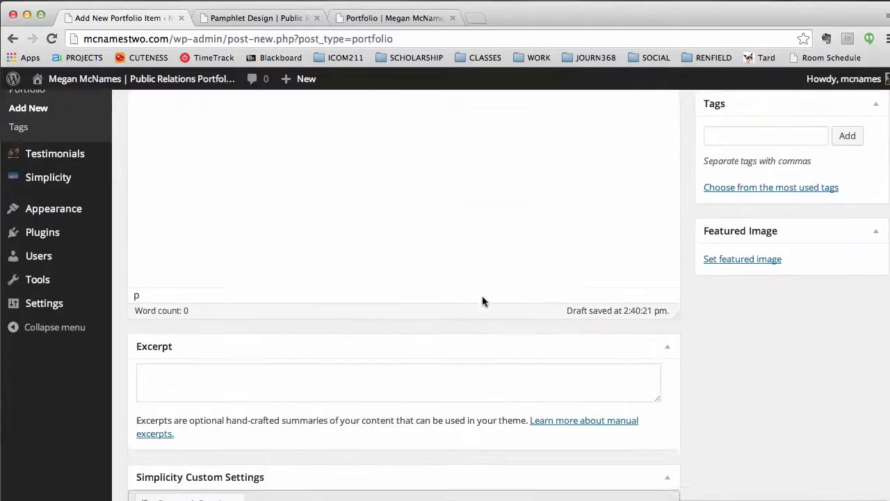
{"action": "scroll", "coordinate": [482, 296], "scroll_direction": "down", "scroll_amount": 6}
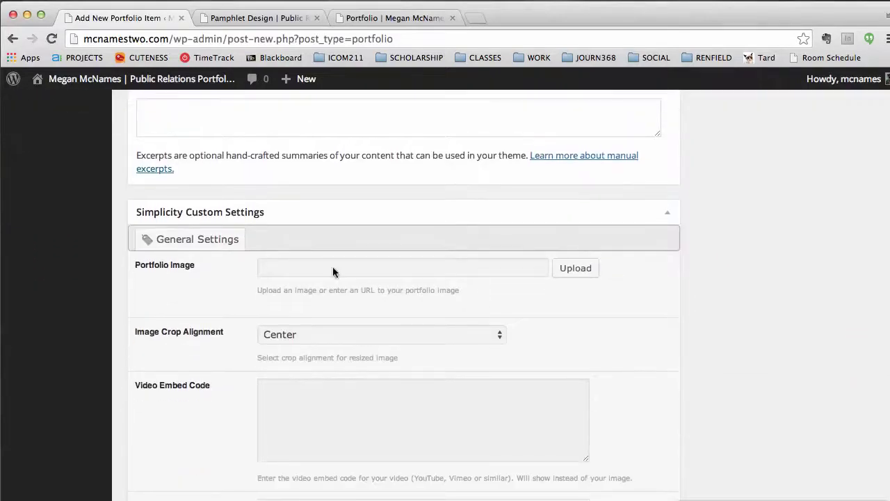
{"action": "left_click", "coordinate": [574, 271]}
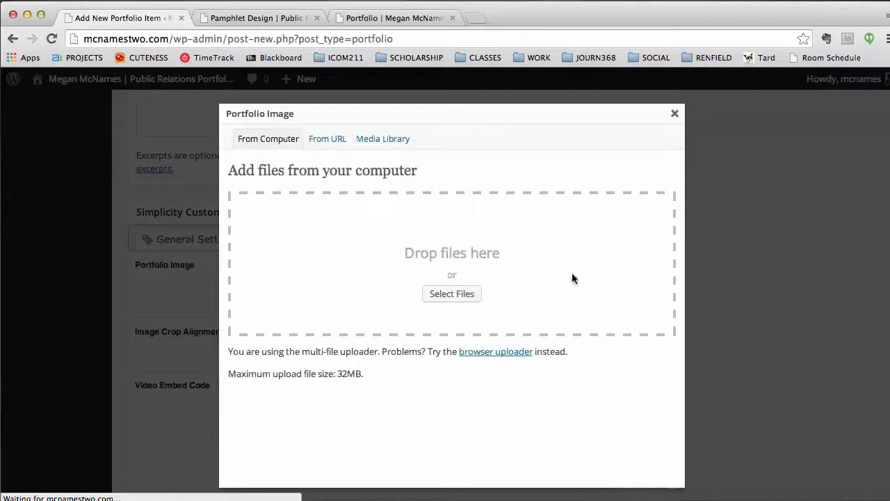
{"action": "left_click_drag", "start_coordinate": [322, 500], "coordinate": [324, 231]}
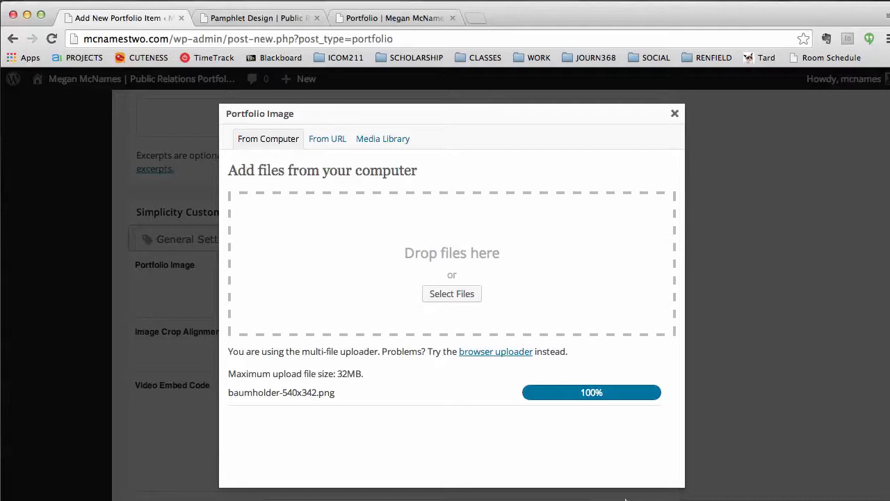
{"action": "scroll", "coordinate": [499, 351], "scroll_direction": "down", "scroll_amount": 6}
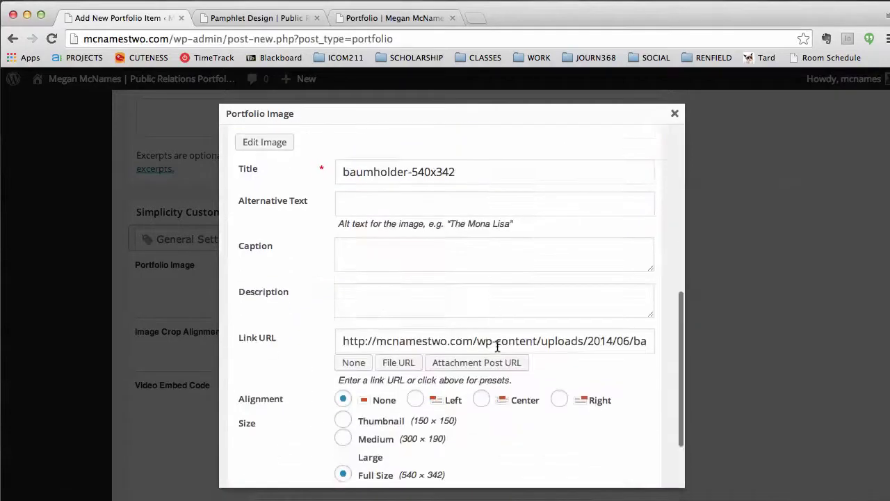
{"action": "scroll", "coordinate": [497, 345], "scroll_direction": "down", "scroll_amount": 3}
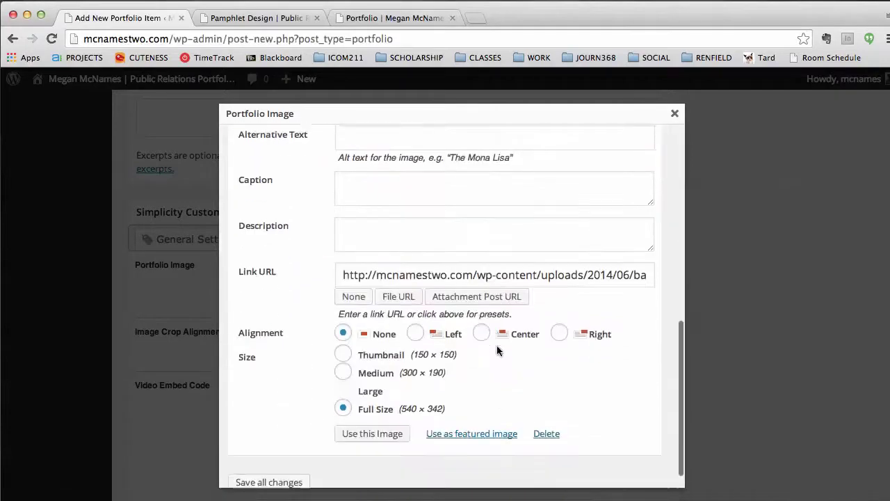
{"action": "left_click", "coordinate": [394, 424]}
{"action": "scroll", "coordinate": [561, 383], "scroll_direction": "down", "scroll_amount": 3}
{"action": "scroll", "coordinate": [561, 384], "scroll_direction": "down", "scroll_amount": 6}
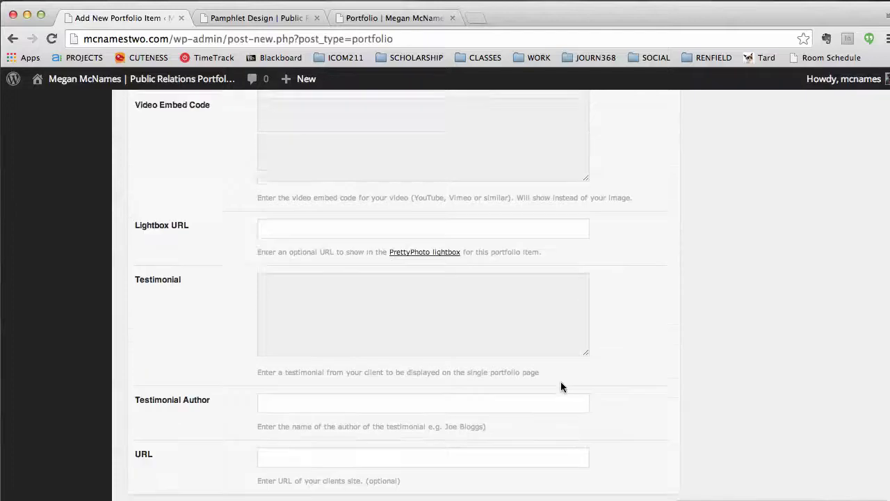
{"action": "scroll", "coordinate": [561, 382], "scroll_direction": "up", "scroll_amount": 10}
{"action": "scroll", "coordinate": [560, 381], "scroll_direction": "up", "scroll_amount": 12}
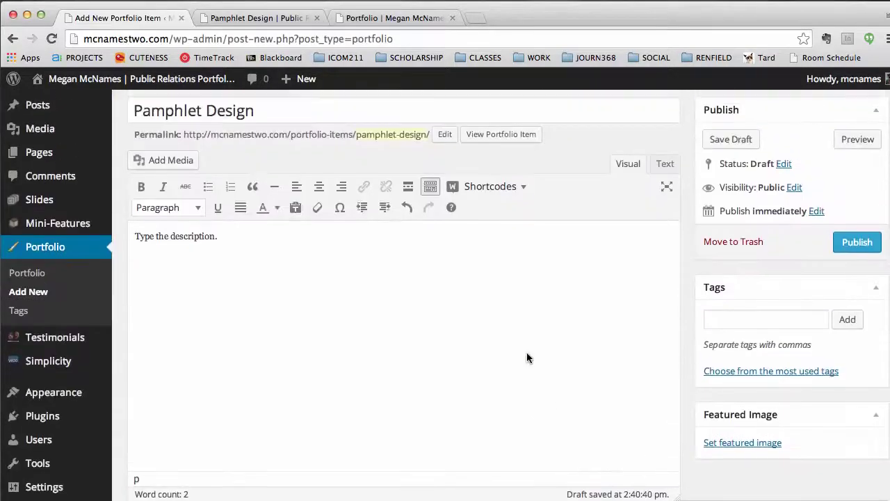
- Upload the "Prototypes iCOM 101" screenshot from the computer to the Pamphlet Design item's media without inserting it into the post
{"action": "left_click", "coordinate": [167, 160]}
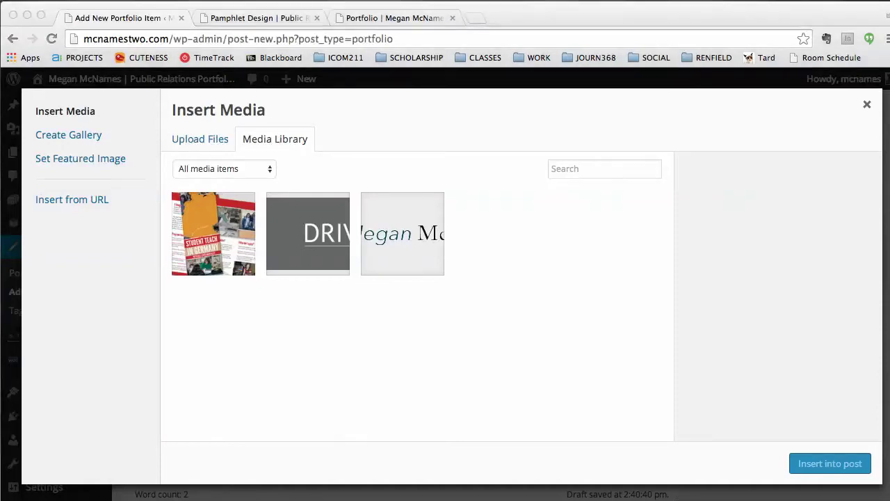
{"action": "left_click_drag", "start_coordinate": [887, 181], "coordinate": [531, 270]}
{"action": "key", "text": "space"}
{"action": "key", "text": "space"}
{"action": "left_click_drag", "start_coordinate": [887, 279], "coordinate": [421, 217]}
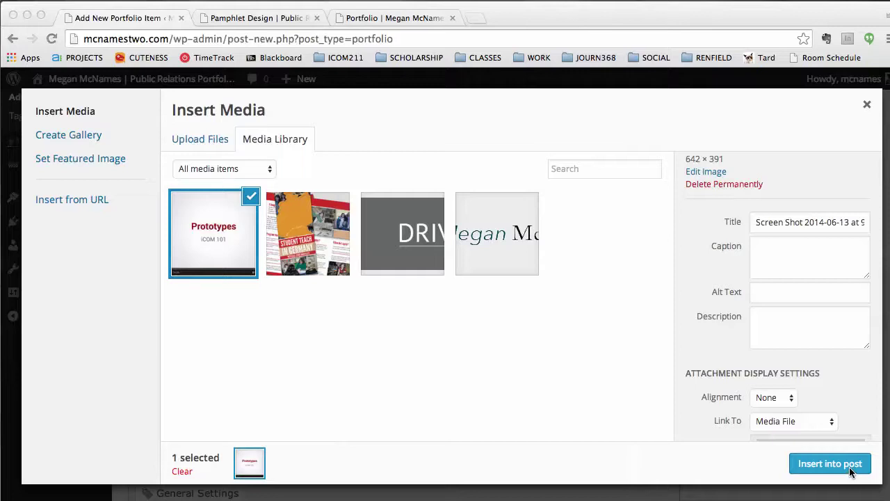
{"action": "left_click", "coordinate": [868, 109]}
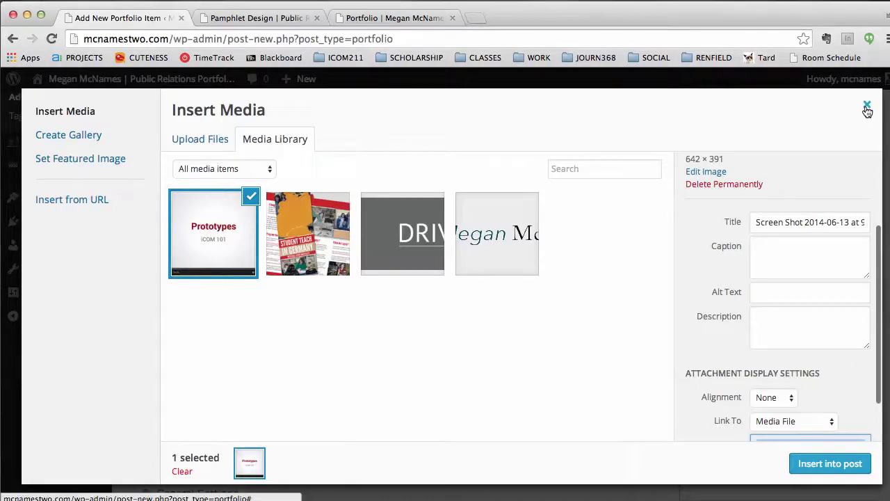
{"action": "left_click", "coordinate": [867, 109]}
- Publish the Pamphlet Design portfolio item
{"action": "scroll", "coordinate": [547, 224], "scroll_direction": "down", "scroll_amount": 5}
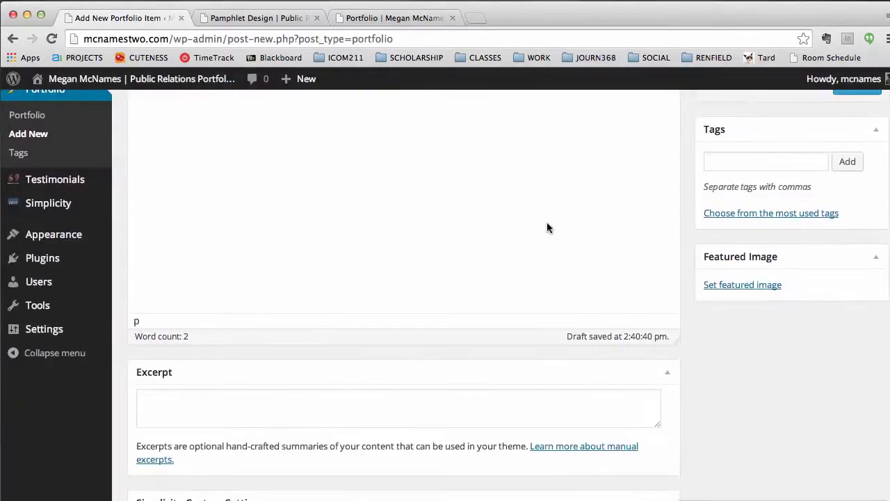
{"action": "scroll", "coordinate": [546, 222], "scroll_direction": "down", "scroll_amount": 2}
{"action": "scroll", "coordinate": [547, 226], "scroll_direction": "up", "scroll_amount": 10}
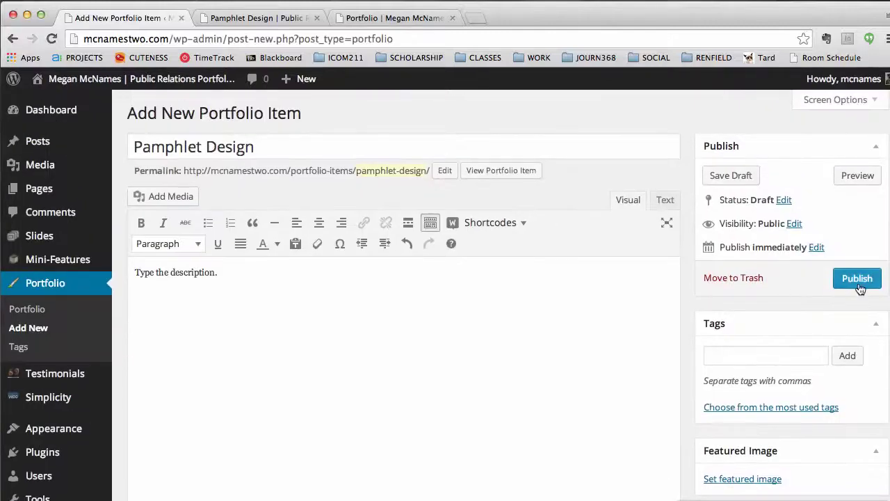
{"action": "left_click", "coordinate": [857, 282]}
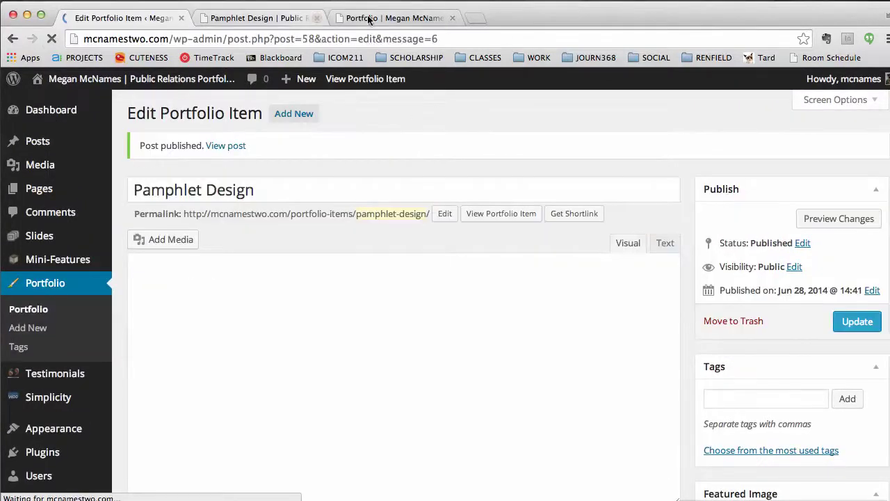
- Reload the live Portfolio page, open the Pamphlet Design item and examine its main image and thumbnails
{"action": "left_click", "coordinate": [363, 19]}
{"action": "left_click", "coordinate": [53, 39]}
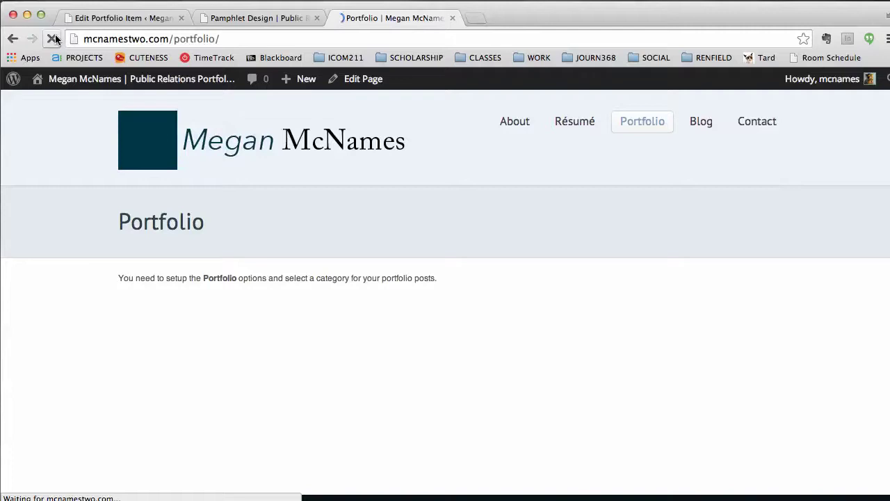
{"action": "left_click", "coordinate": [177, 374]}
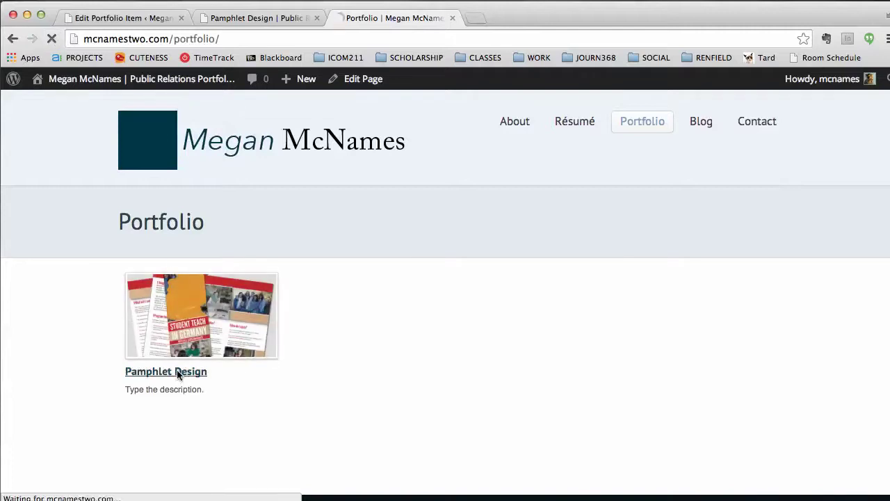
{"action": "left_click", "coordinate": [143, 324]}
{"action": "scroll", "coordinate": [555, 354], "scroll_direction": "down", "scroll_amount": 2}
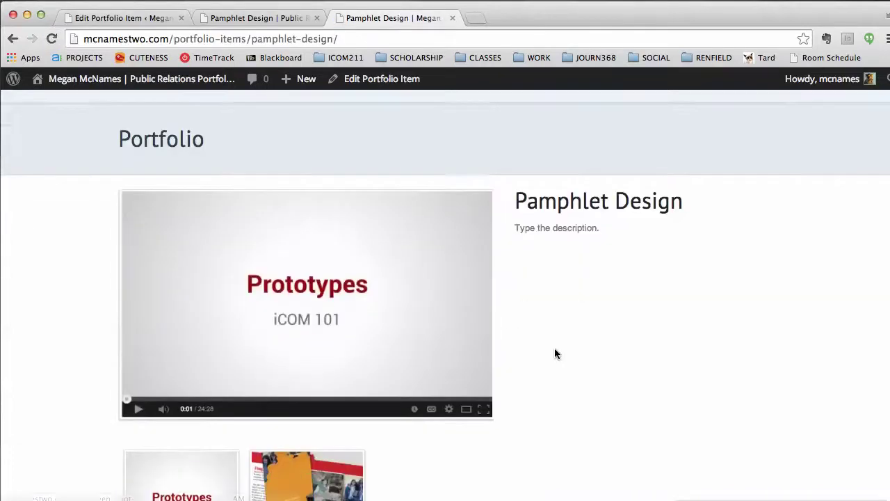
{"action": "scroll", "coordinate": [554, 354], "scroll_direction": "down", "scroll_amount": 2}
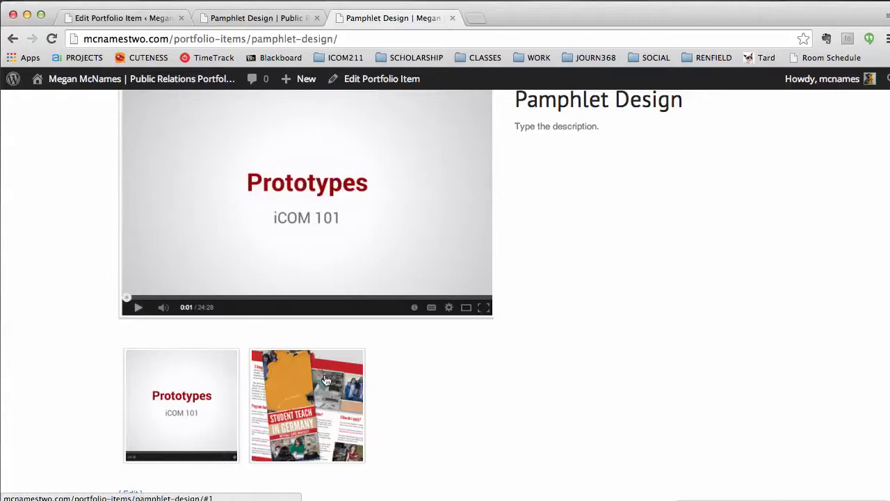
- Compare the Pamphlet Design item's edit page, portfolio image setting and media library with the images, title and description on its live page
{"action": "left_click", "coordinate": [139, 18]}
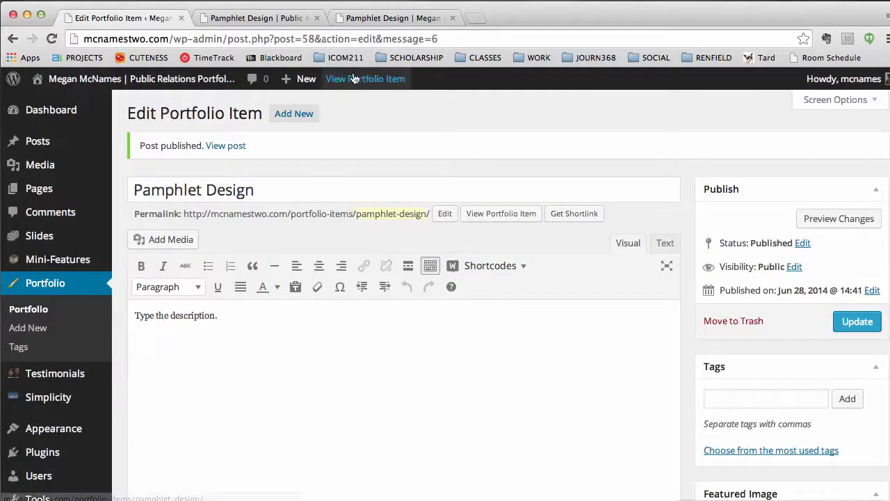
{"action": "left_click", "coordinate": [369, 18]}
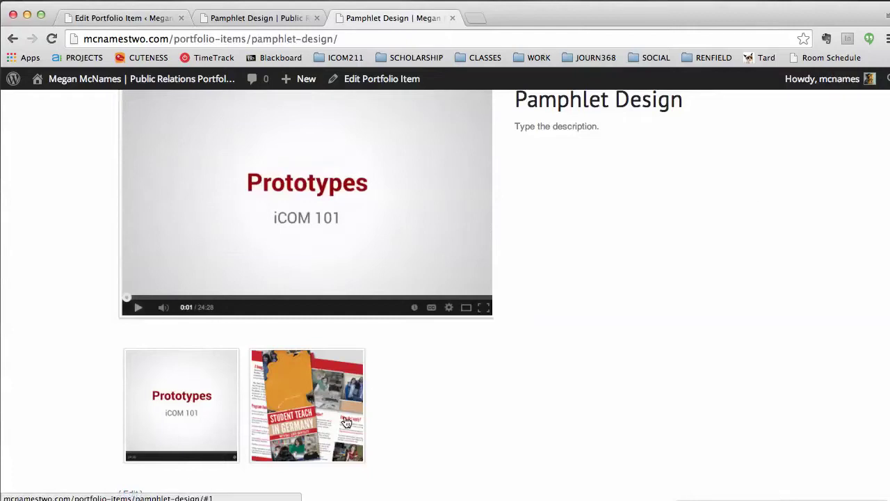
{"action": "left_click", "coordinate": [131, 18]}
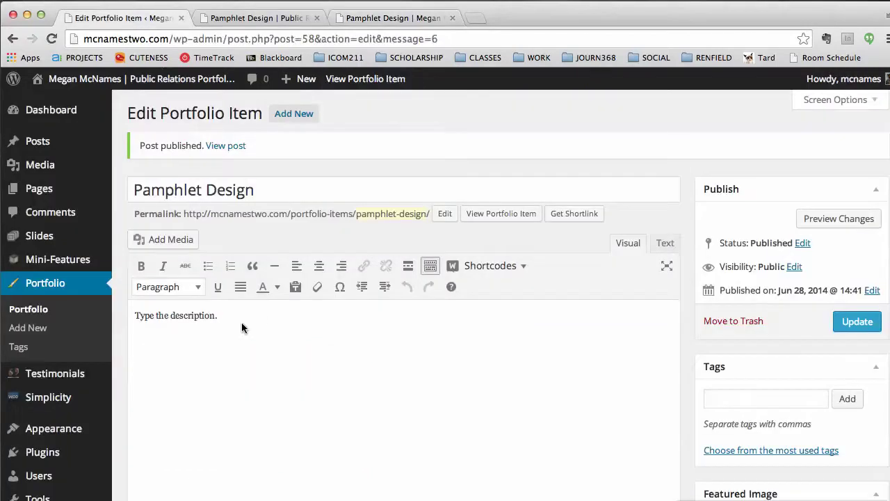
{"action": "scroll", "coordinate": [359, 350], "scroll_direction": "down", "scroll_amount": 10}
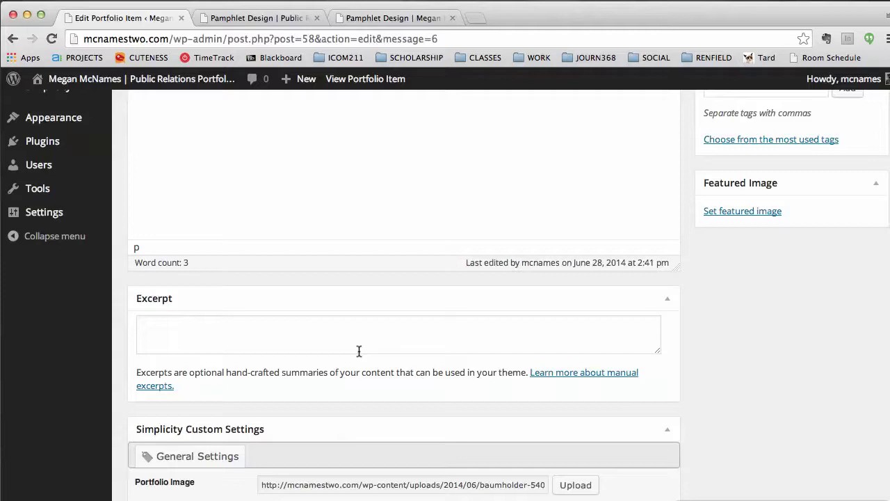
{"action": "scroll", "coordinate": [254, 326], "scroll_direction": "up", "scroll_amount": 10}
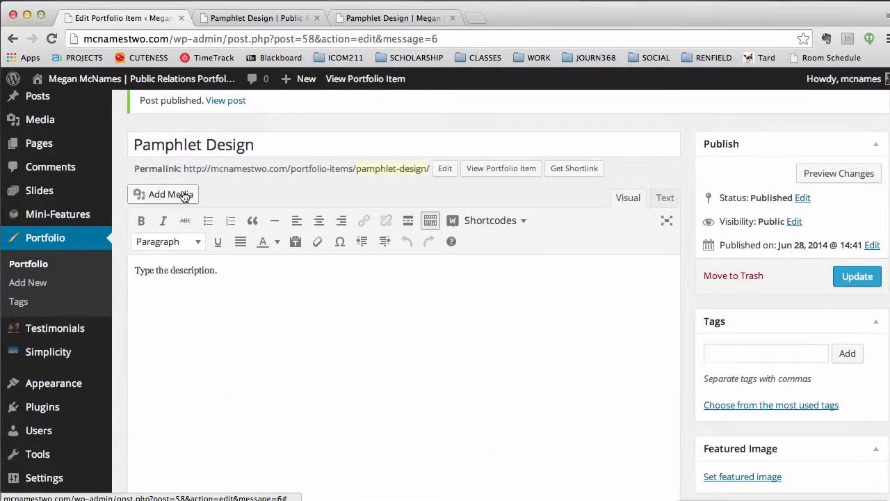
{"action": "left_click", "coordinate": [184, 196]}
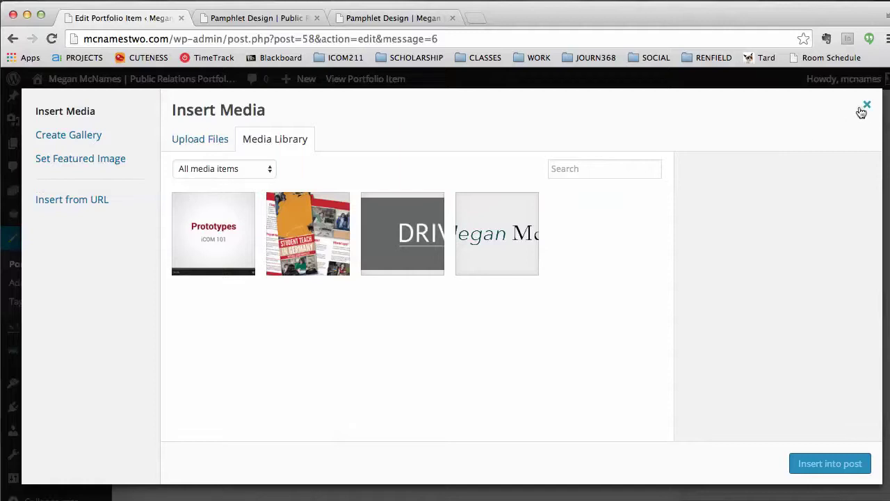
{"action": "left_click", "coordinate": [866, 106]}
{"action": "left_click", "coordinate": [409, 21]}
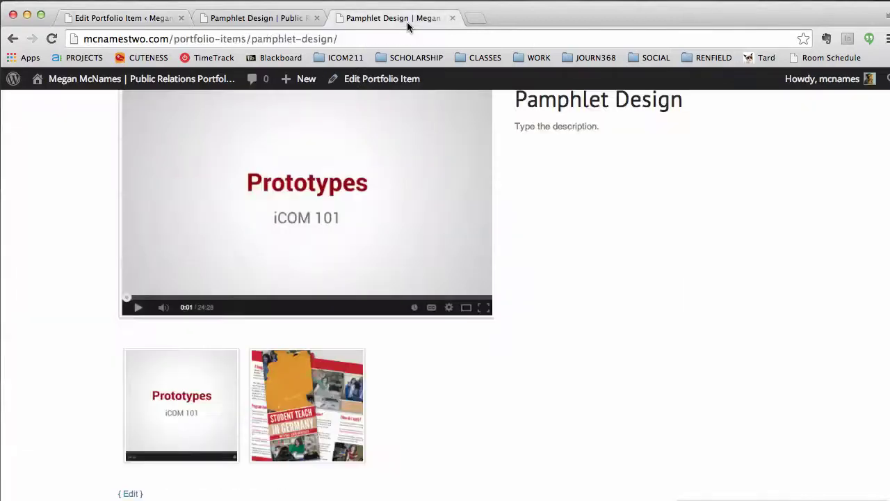
{"action": "scroll", "coordinate": [439, 179], "scroll_direction": "up", "scroll_amount": 3}
{"action": "left_click_drag", "start_coordinate": [689, 182], "coordinate": [527, 181]}
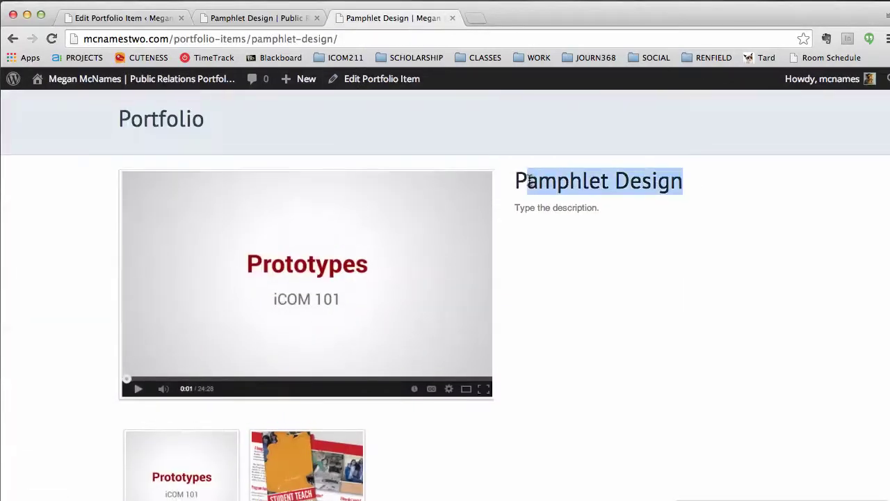
{"action": "left_click_drag", "start_coordinate": [597, 206], "coordinate": [519, 206]}
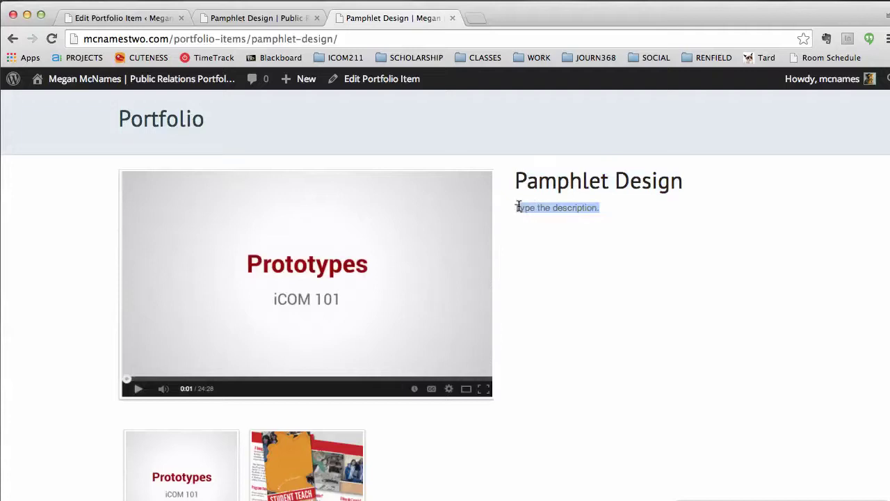
- Add the tag "Print Design" to the Pamphlet Design portfolio item and update the item
{"action": "left_click", "coordinate": [142, 23]}
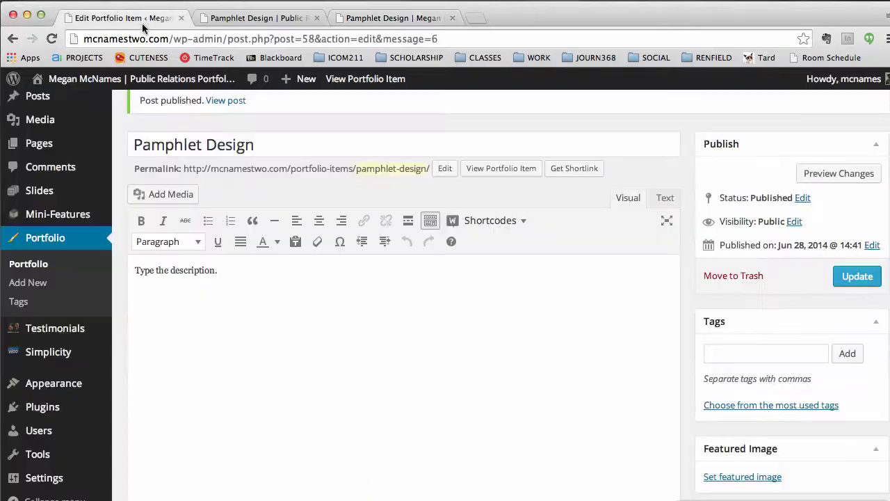
{"action": "scroll", "coordinate": [626, 318], "scroll_direction": "down", "scroll_amount": 2}
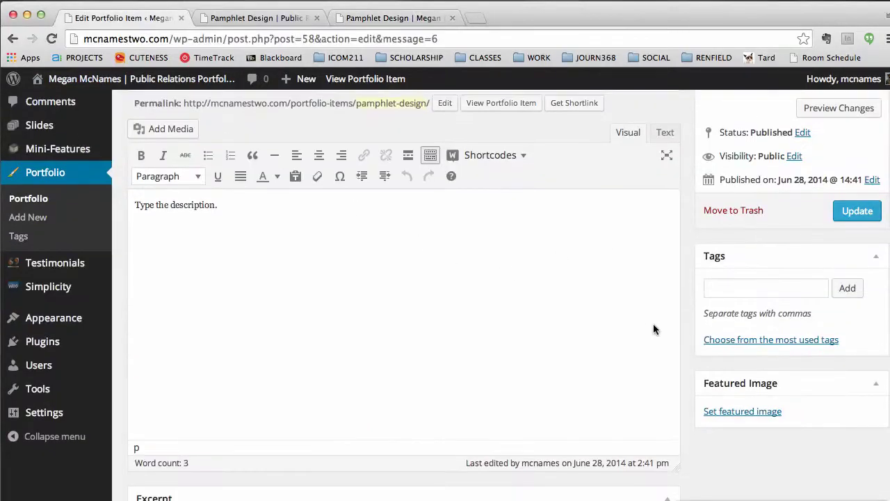
{"action": "left_click", "coordinate": [781, 345]}
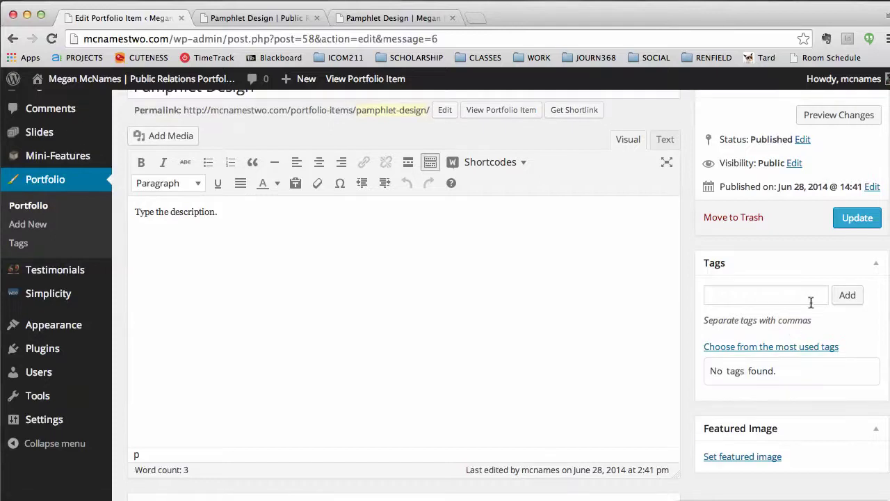
{"action": "left_click", "coordinate": [783, 296]}
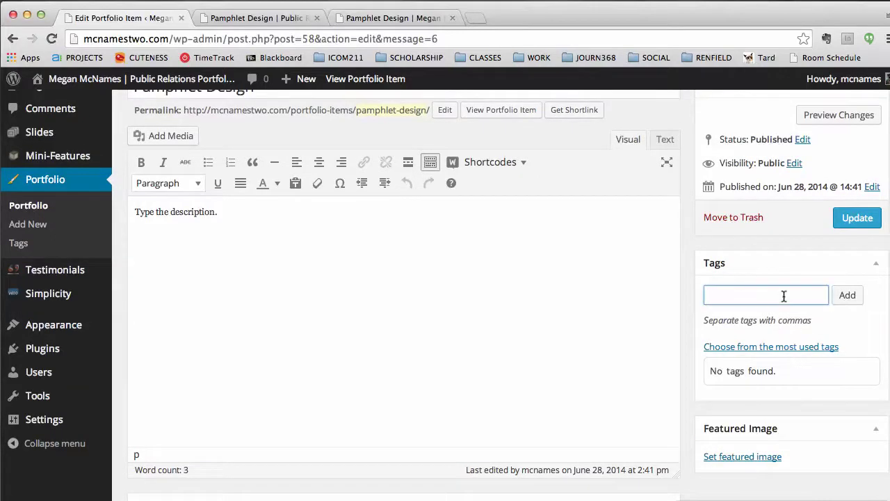
{"action": "type", "text": "Print Design"}
{"action": "left_click", "coordinate": [723, 313]}
{"action": "left_click", "coordinate": [847, 295]}
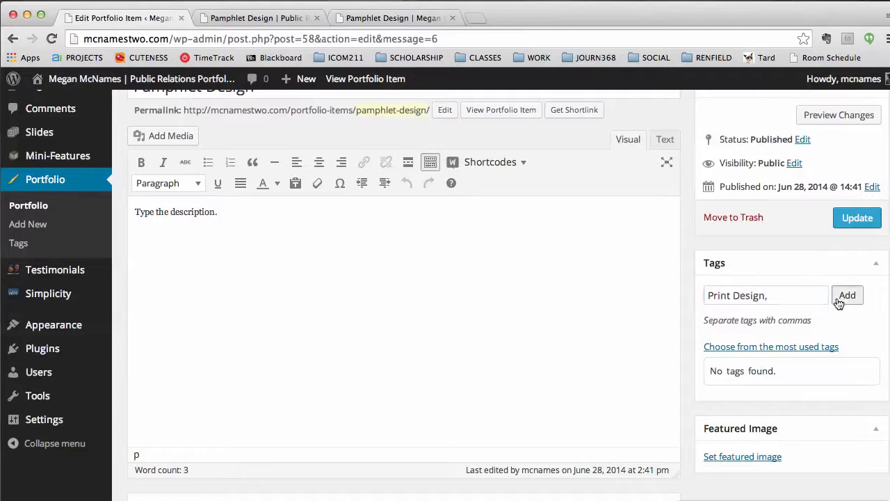
{"action": "left_click", "coordinate": [855, 218]}
- Reload the live Pamphlet Design page, follow its Print Design tag, then reopen the item and examine its tag, images and description
{"action": "left_click", "coordinate": [381, 18]}
{"action": "left_click", "coordinate": [52, 39]}
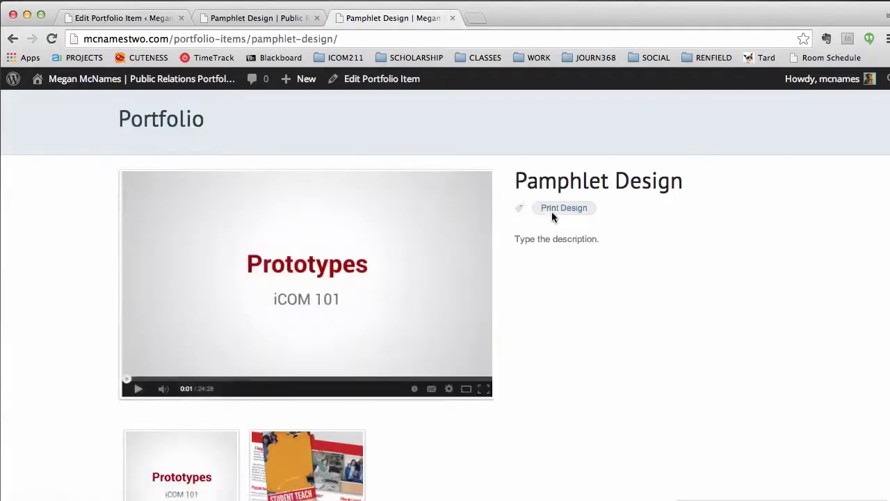
{"action": "left_click", "coordinate": [562, 209]}
{"action": "scroll", "coordinate": [601, 144], "scroll_direction": "up", "scroll_amount": 2}
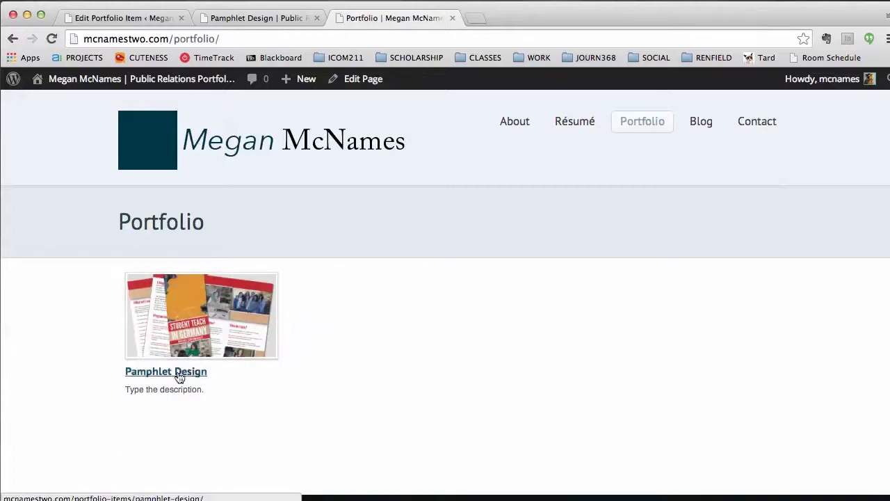
{"action": "left_click", "coordinate": [139, 371]}
{"action": "scroll", "coordinate": [730, 367], "scroll_direction": "down", "scroll_amount": 5}
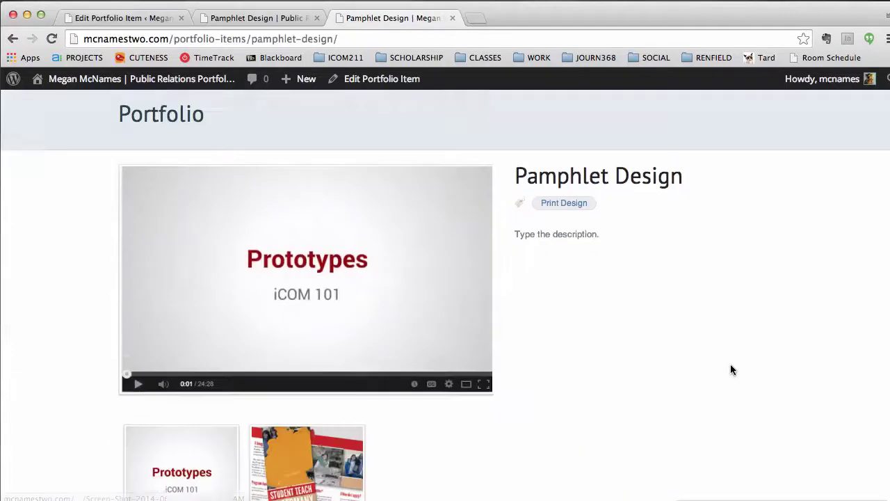
{"action": "scroll", "coordinate": [731, 368], "scroll_direction": "up", "scroll_amount": 3}
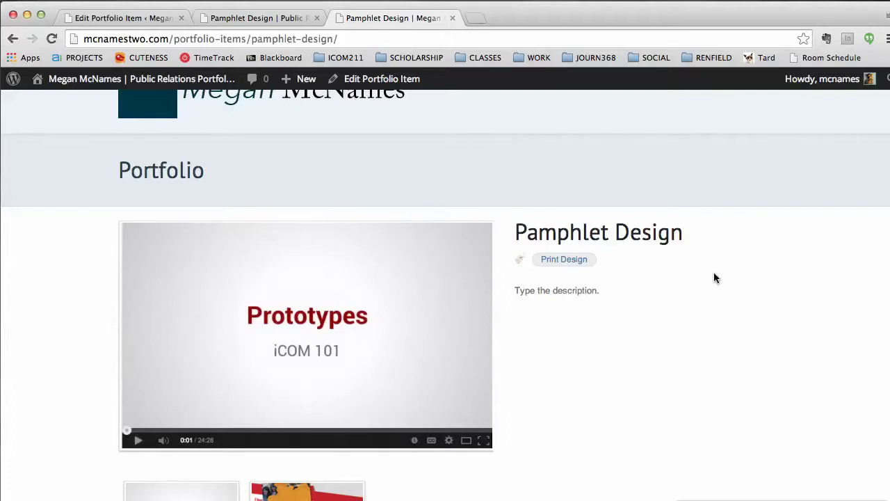
{"action": "scroll", "coordinate": [711, 275], "scroll_direction": "down", "scroll_amount": 2}
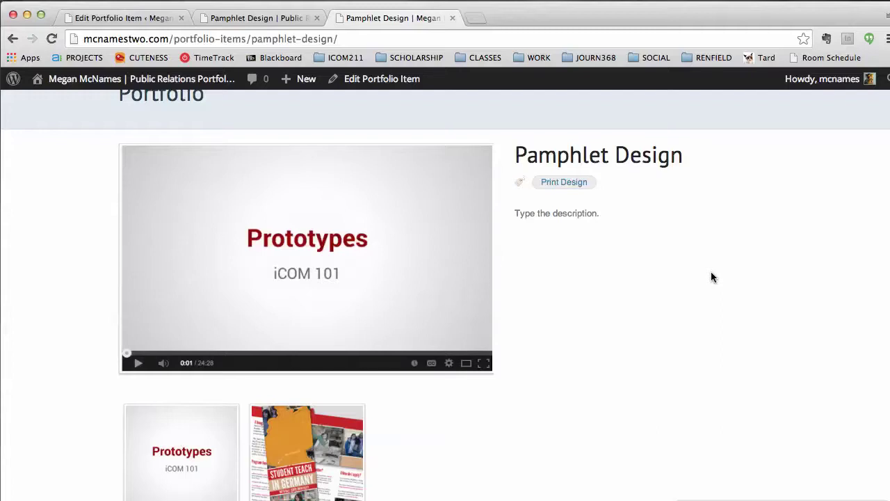
{"action": "scroll", "coordinate": [711, 277], "scroll_direction": "up", "scroll_amount": 3}
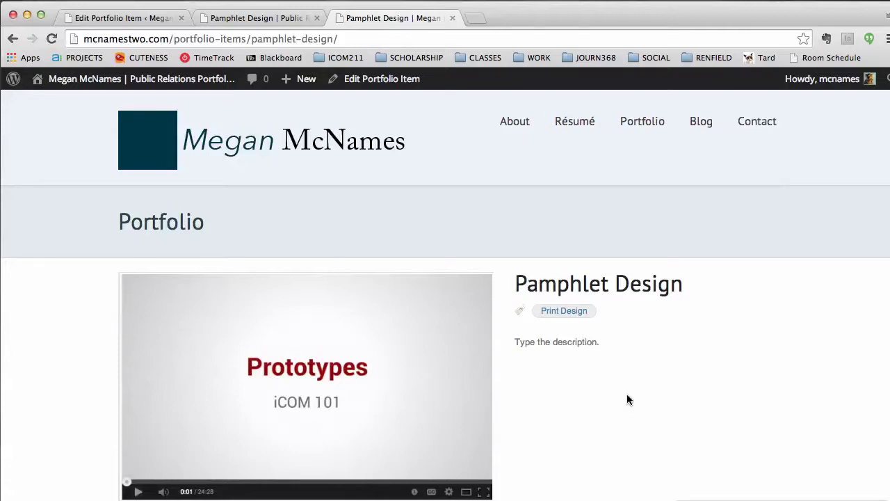
{"action": "scroll", "coordinate": [626, 400], "scroll_direction": "down", "scroll_amount": 3}
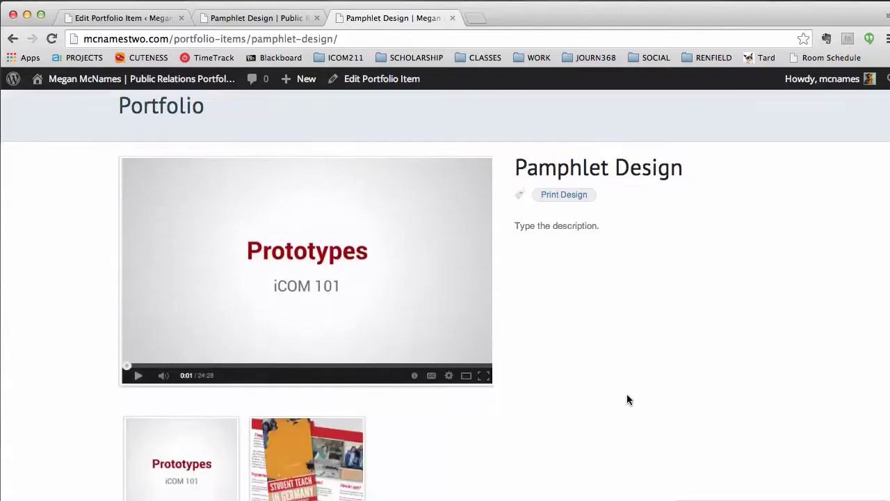
- Bring up Portfolio_RUBRIC.pdf to check the requirements, then return to the site's admin in the browser and start another new portfolio item
{"action": "key", "text": "super+Tab"}
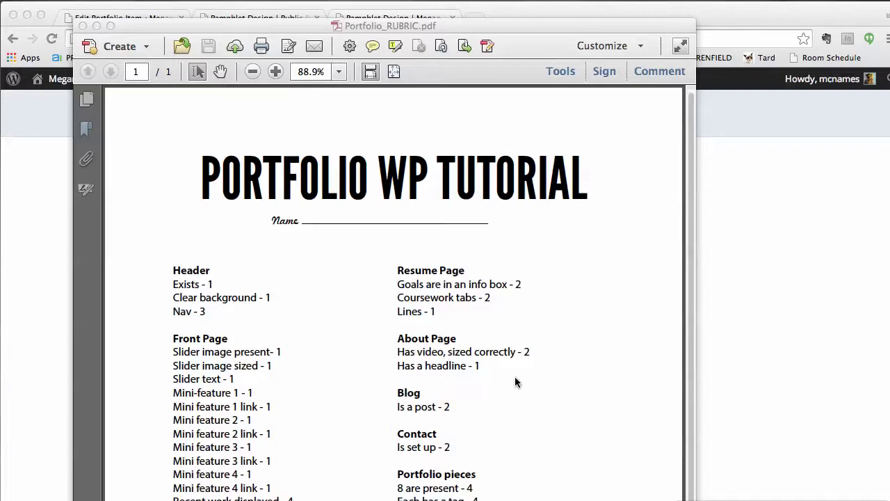
{"action": "left_click_drag", "start_coordinate": [145, 26], "coordinate": [46, 134]}
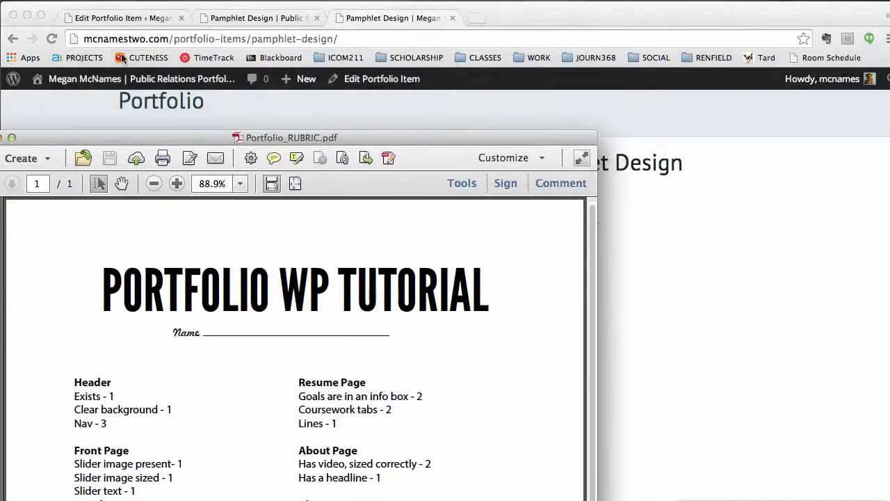
{"action": "left_click", "coordinate": [129, 20]}
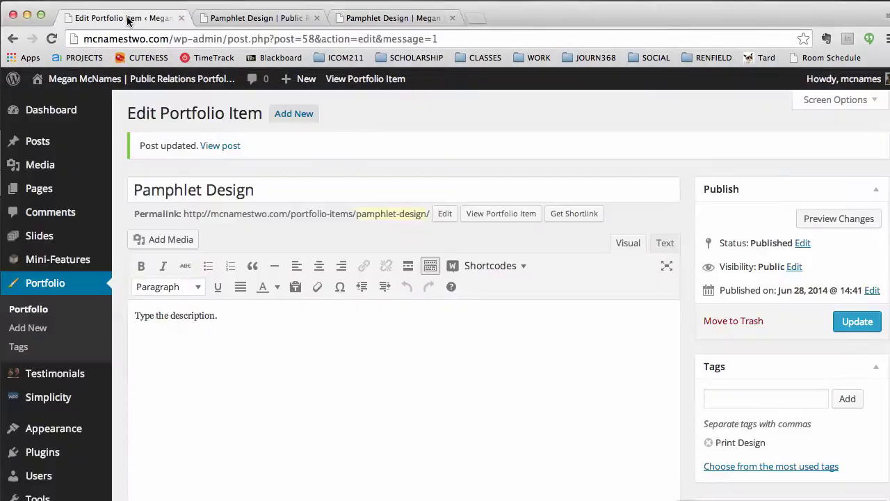
{"action": "left_click", "coordinate": [289, 114]}
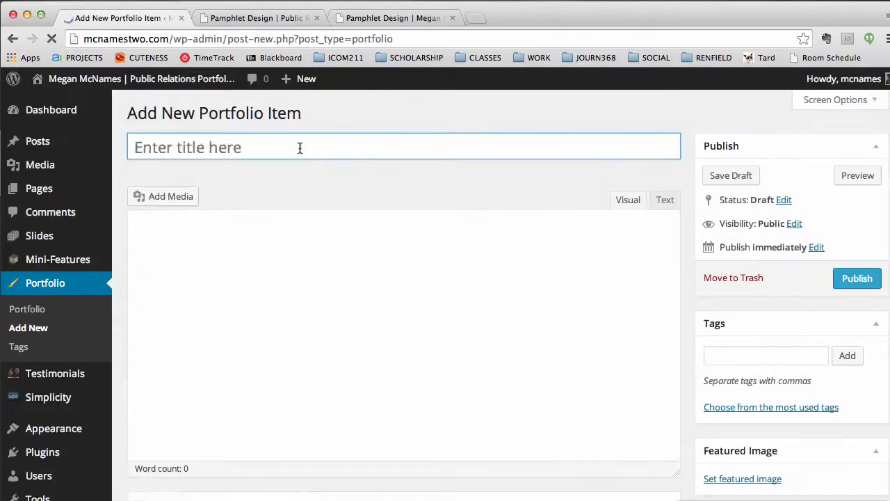
- Title the new portfolio item "Rubric"
{"action": "type", "text": "Rur"}
{"action": "key", "text": "BackSpace"}
{"action": "type", "text": "bric"}
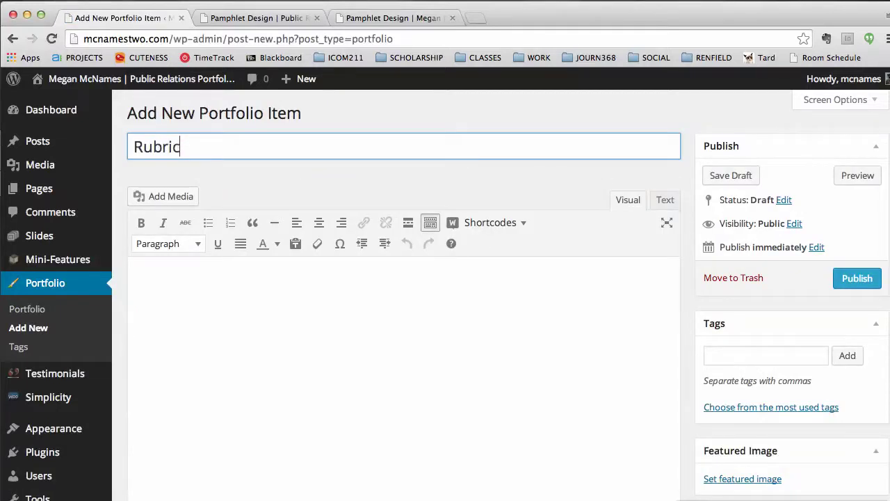
{"action": "left_click", "coordinate": [256, 279]}
- Upload Portfolio_RUBRIC.pdf from the computer and use it as the Rubric item's portfolio image
{"action": "scroll", "coordinate": [336, 286], "scroll_direction": "down", "scroll_amount": 10}
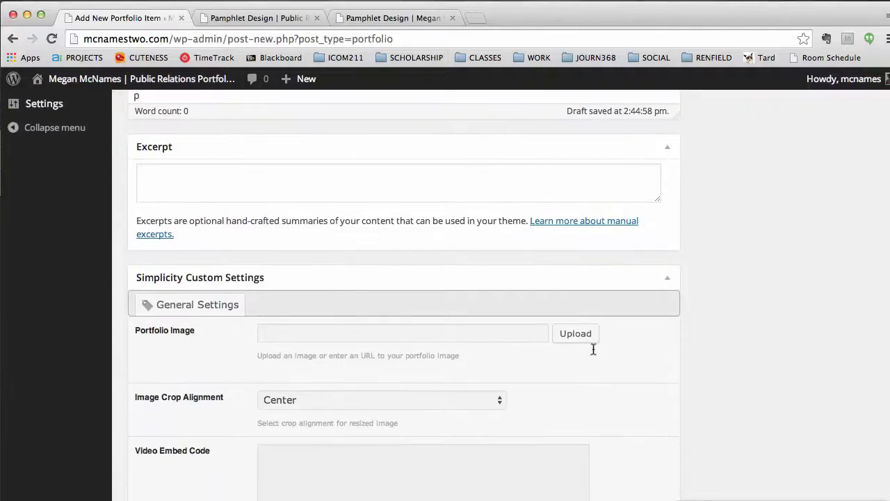
{"action": "left_click", "coordinate": [572, 336]}
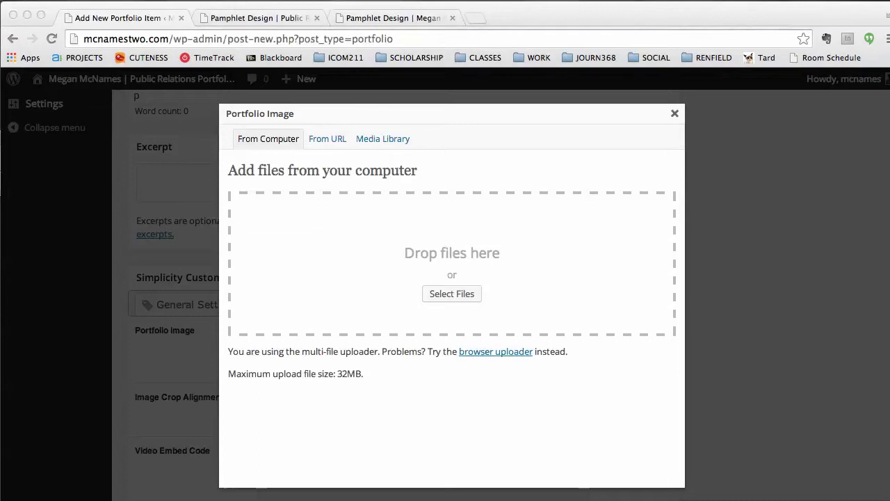
{"action": "left_click_drag", "start_coordinate": [884, 157], "coordinate": [413, 287]}
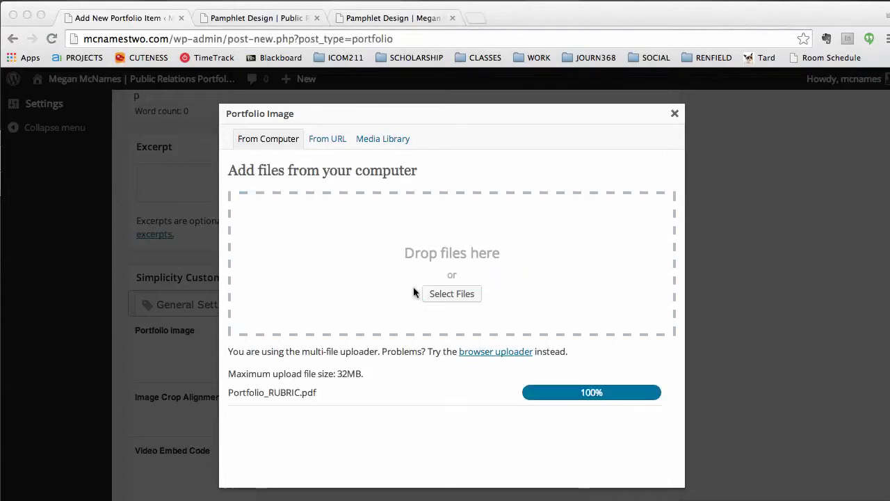
{"action": "scroll", "coordinate": [558, 271], "scroll_direction": "down", "scroll_amount": 5}
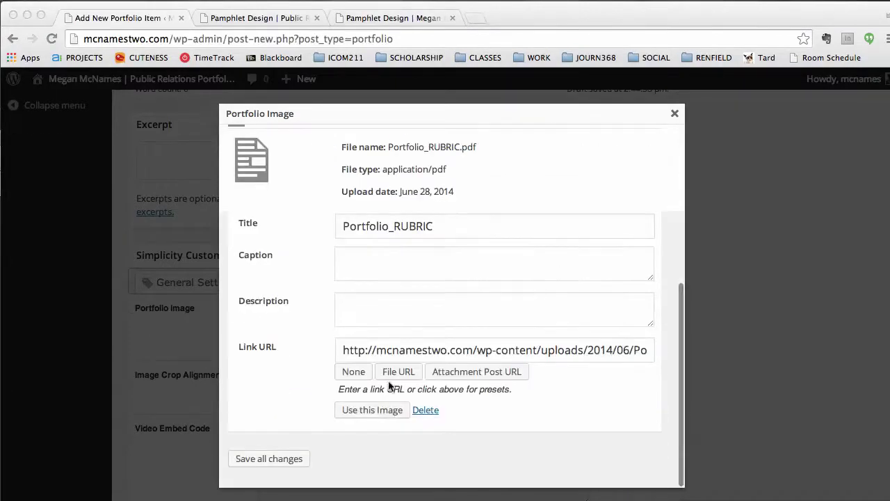
{"action": "left_click", "coordinate": [386, 412]}
{"action": "left_click", "coordinate": [382, 411]}
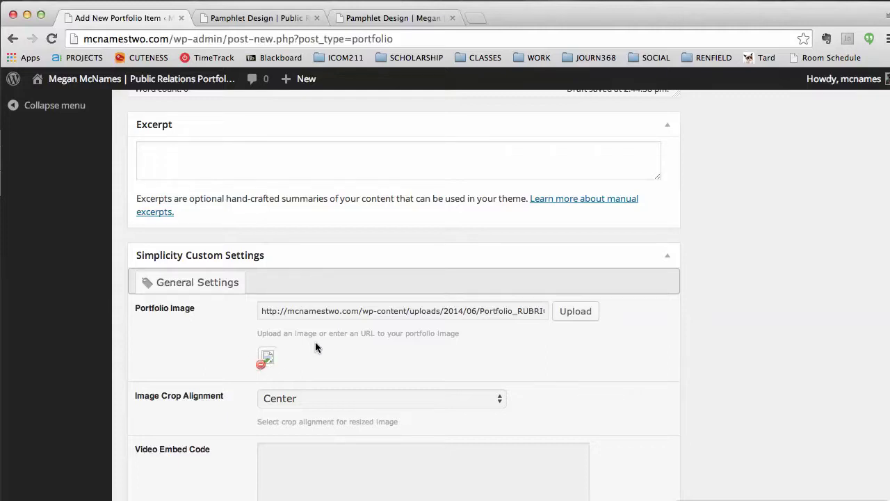
- Enter "Rubric description." as the item's description and publish the item
{"action": "scroll", "coordinate": [764, 302], "scroll_direction": "up", "scroll_amount": 10}
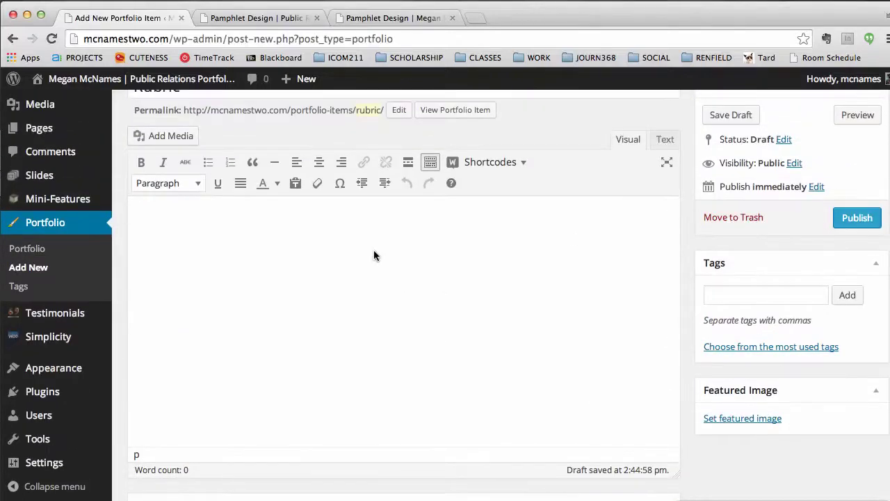
{"action": "type", "text": "Rubric description."}
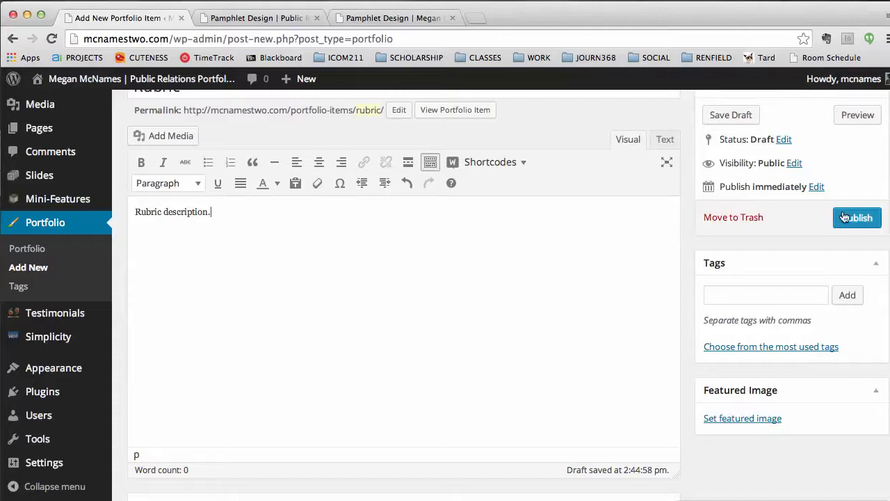
{"action": "left_click", "coordinate": [855, 217]}
- Open the live site's Portfolio page from the Pamphlet Design page to check how the Rubric item is displayed
{"action": "left_click", "coordinate": [339, 23]}
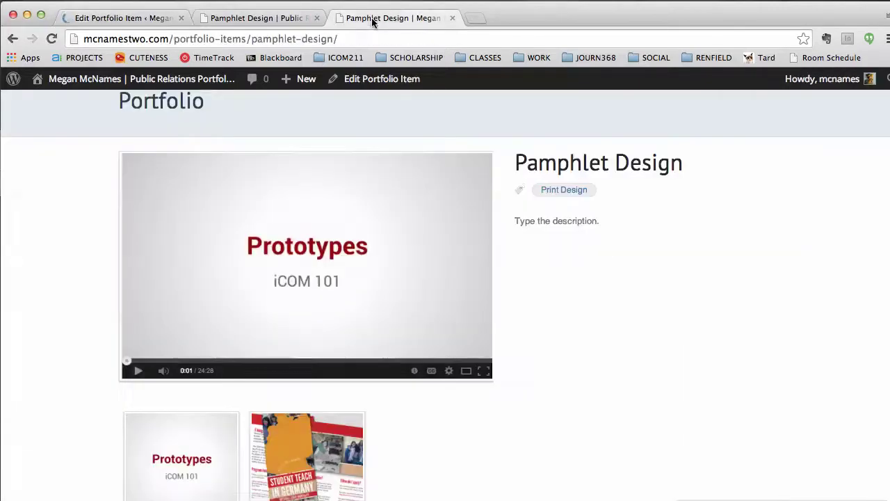
{"action": "scroll", "coordinate": [670, 141], "scroll_direction": "up", "scroll_amount": 3}
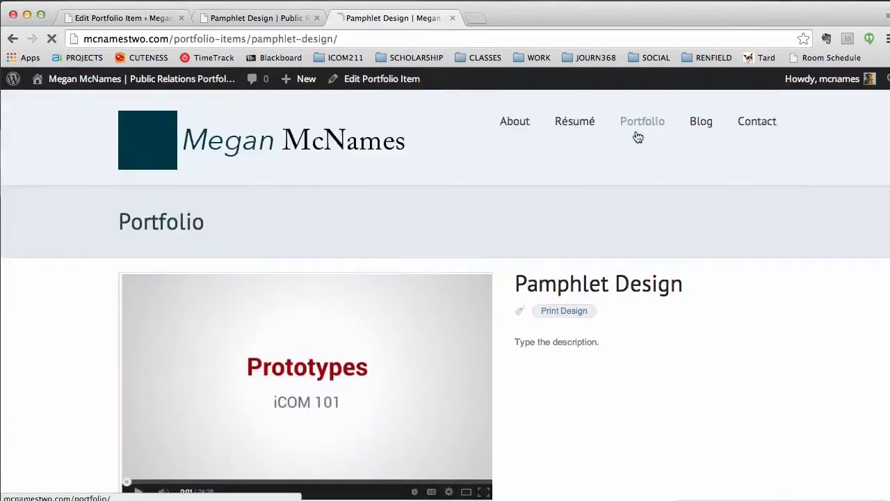
{"action": "left_click", "coordinate": [638, 122]}
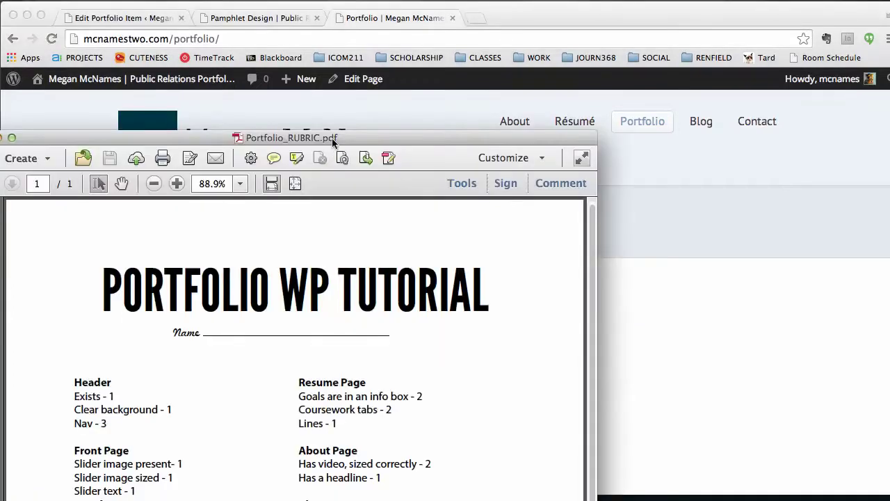
- Bring the Portfolio_RUBRIC.pdf window fully into view and capture a screenshot of the visible part of its page
{"action": "left_click_drag", "start_coordinate": [333, 142], "coordinate": [392, 42]}
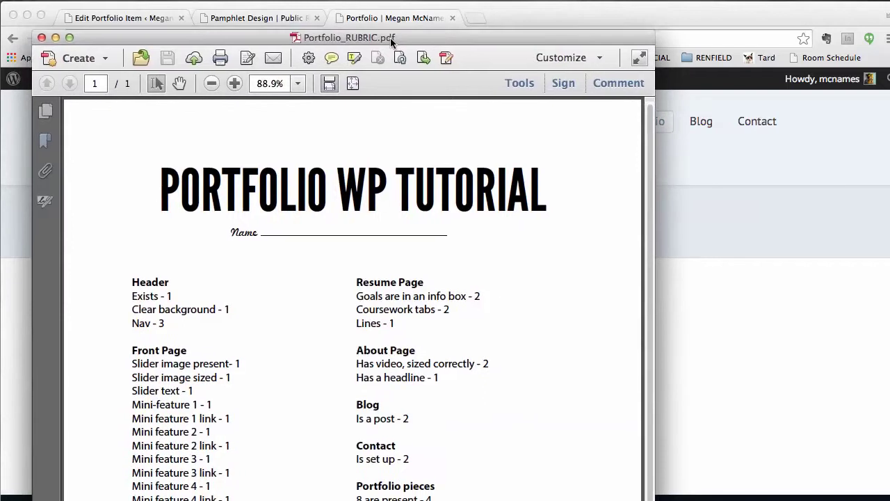
{"action": "left_click", "coordinate": [332, 59]}
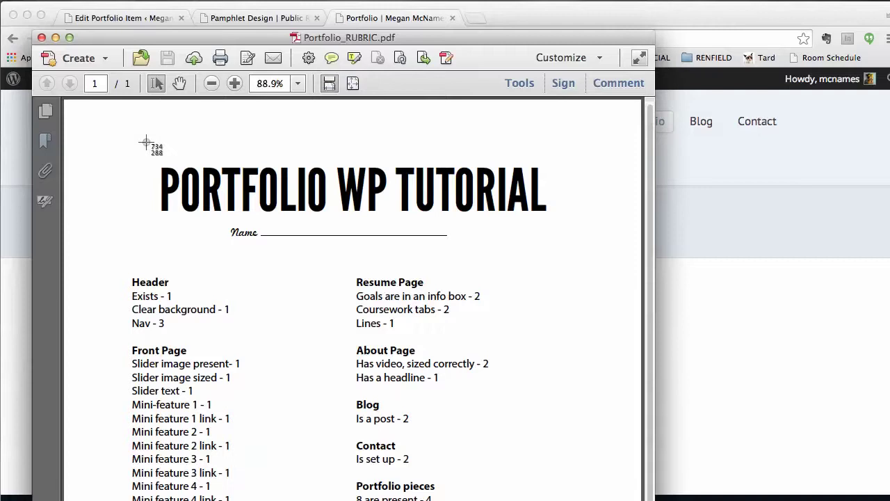
{"action": "left_click_drag", "start_coordinate": [67, 103], "coordinate": [639, 496]}
- Return to the Rubric item's edit page in the browser and remove the PDF from its portfolio image setting
{"action": "left_click", "coordinate": [704, 239]}
{"action": "left_click", "coordinate": [126, 17]}
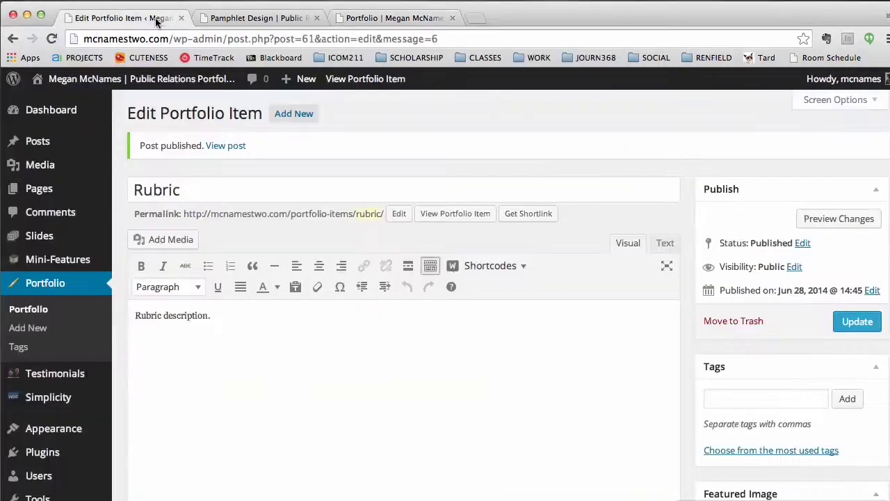
{"action": "scroll", "coordinate": [457, 319], "scroll_direction": "down", "scroll_amount": 10}
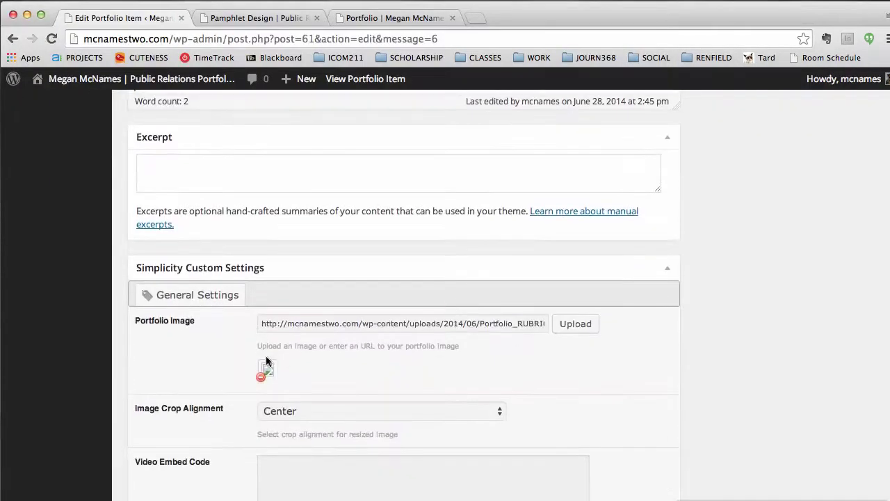
{"action": "left_click", "coordinate": [263, 379]}
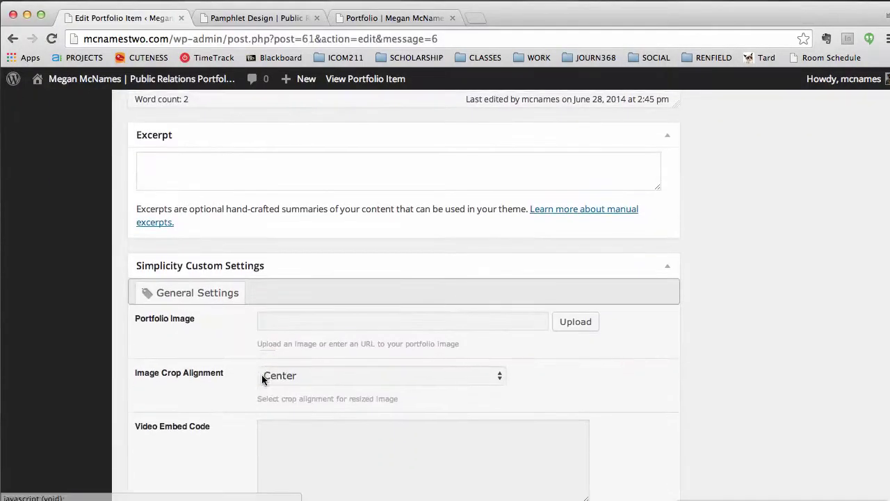
- Upload "Screen Shot 2014-06-28 at 3.46.00 PM.png" and use it at full size as the Rubric item's portfolio image
{"action": "left_click", "coordinate": [576, 324]}
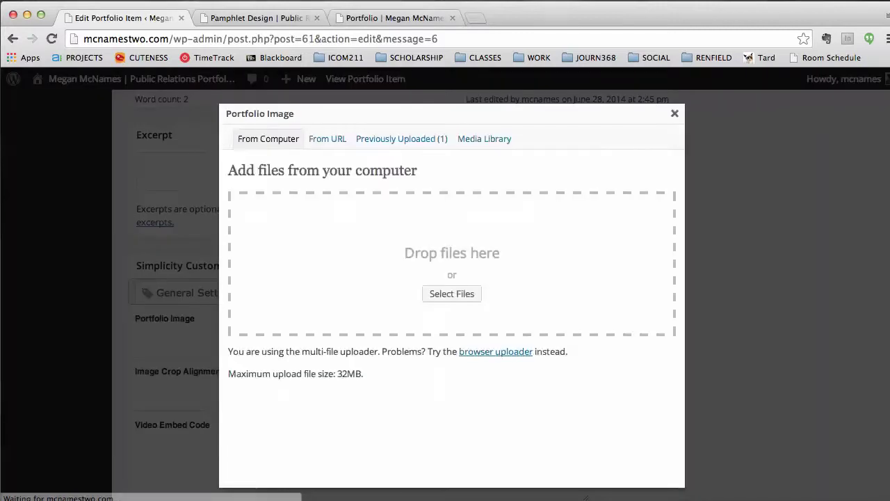
{"action": "left_click_drag", "start_coordinate": [765, 203], "coordinate": [439, 235]}
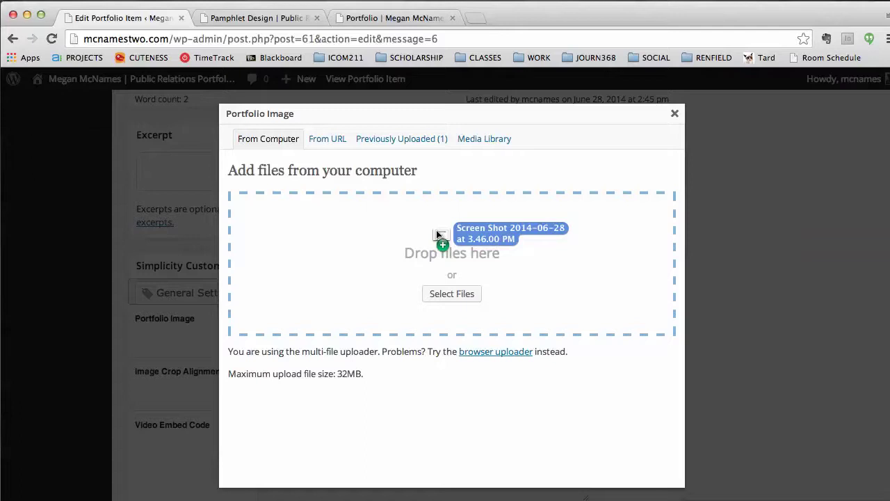
{"action": "left_click_drag", "start_coordinate": [440, 235], "coordinate": [436, 234]}
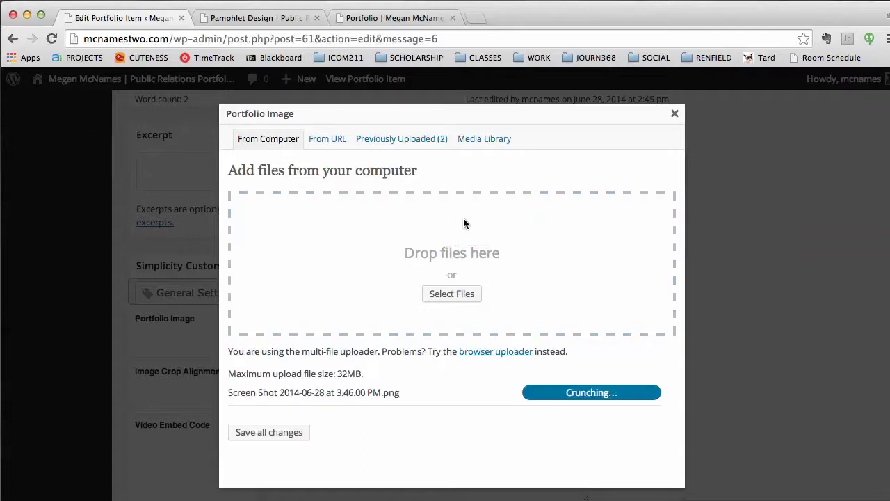
{"action": "scroll", "coordinate": [505, 305], "scroll_direction": "down", "scroll_amount": 5}
{"action": "scroll", "coordinate": [505, 306], "scroll_direction": "down", "scroll_amount": 5}
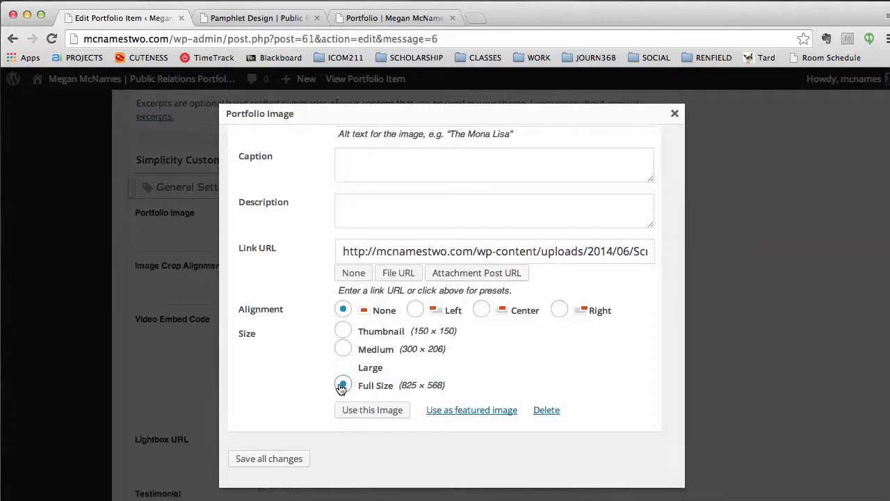
{"action": "left_click", "coordinate": [370, 413]}
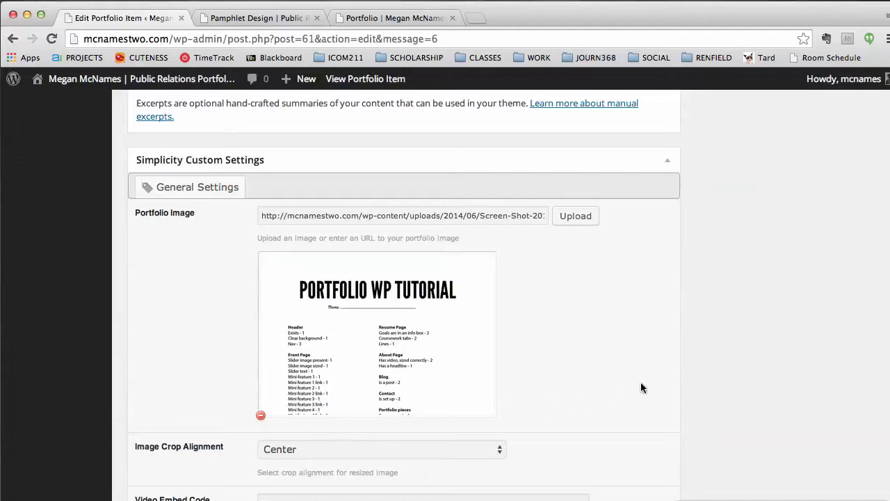
- Update the Rubric portfolio item to save its new portfolio image
{"action": "scroll", "coordinate": [641, 388], "scroll_direction": "down", "scroll_amount": 3}
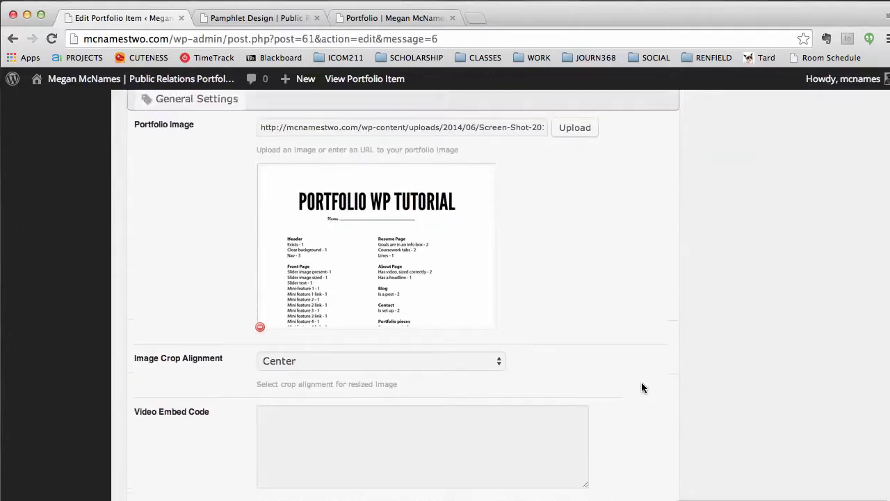
{"action": "scroll", "coordinate": [641, 387], "scroll_direction": "up", "scroll_amount": 15}
{"action": "scroll", "coordinate": [641, 387], "scroll_direction": "up", "scroll_amount": 2}
{"action": "left_click", "coordinate": [856, 321]}
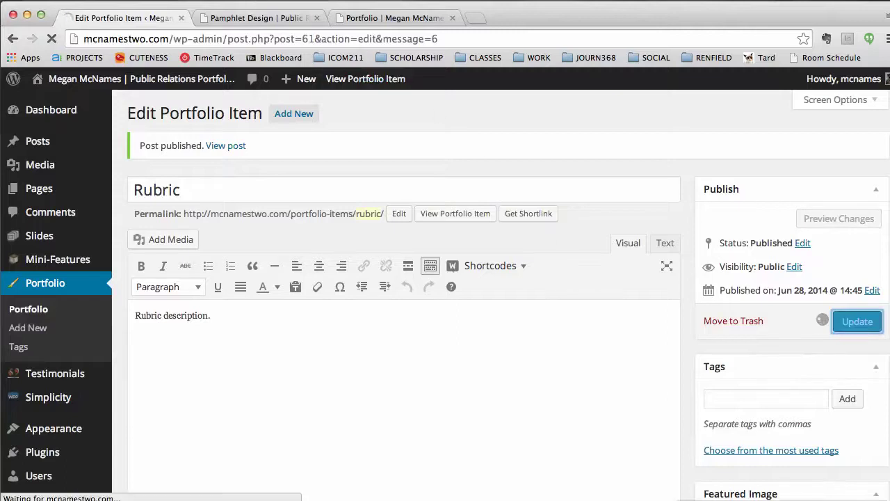
- Reload the live Portfolio page and open the Rubric item to examine its image and description
{"action": "left_click", "coordinate": [411, 18]}
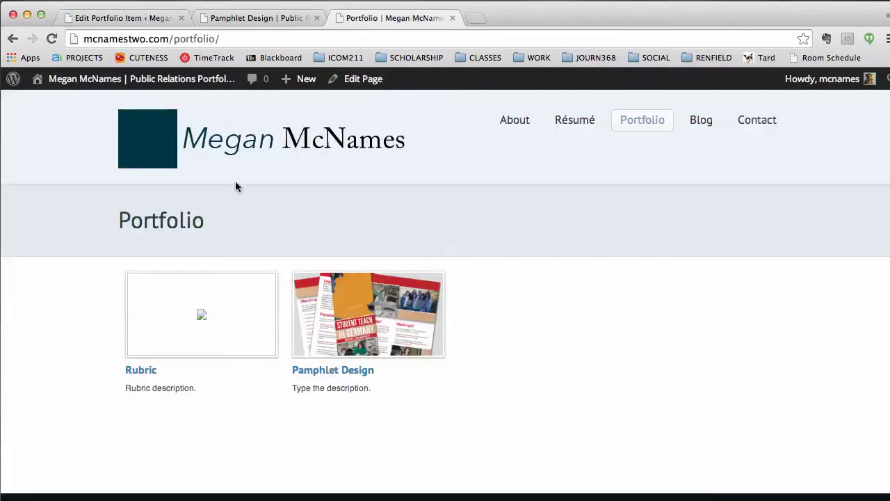
{"action": "left_click", "coordinate": [51, 39]}
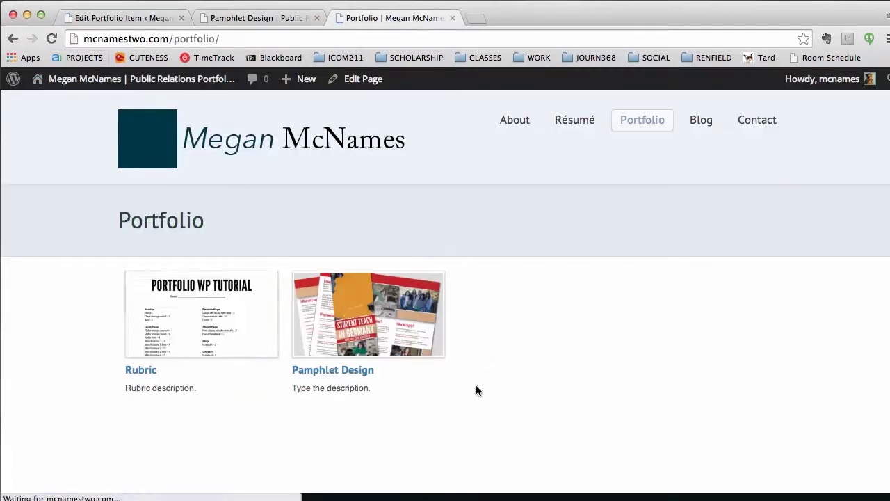
{"action": "left_click", "coordinate": [142, 369]}
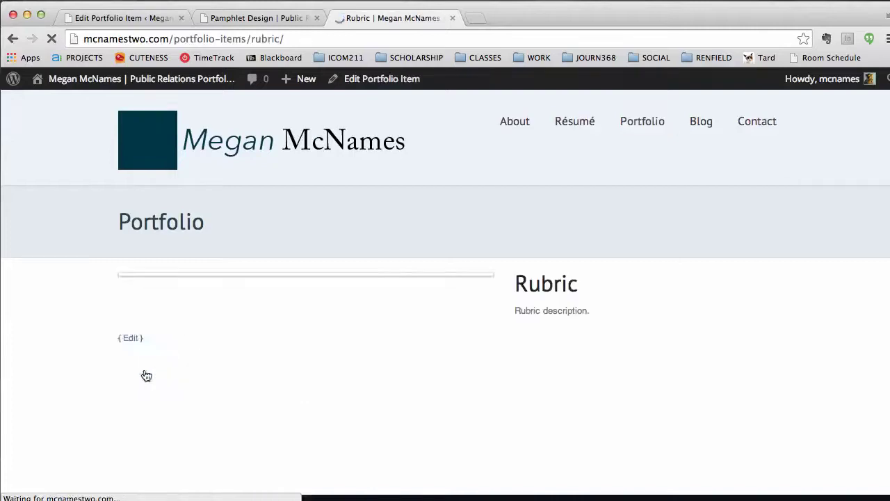
{"action": "scroll", "coordinate": [606, 380], "scroll_direction": "down", "scroll_amount": 3}
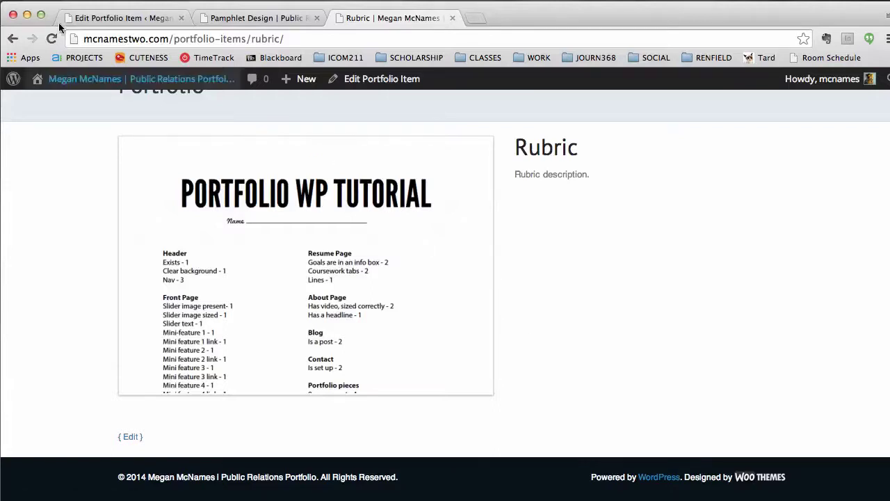
- Review the Rubric item's remaining custom settings on its edit page, including the lightbox, testimonial and client URL fields
{"action": "left_click", "coordinate": [95, 17]}
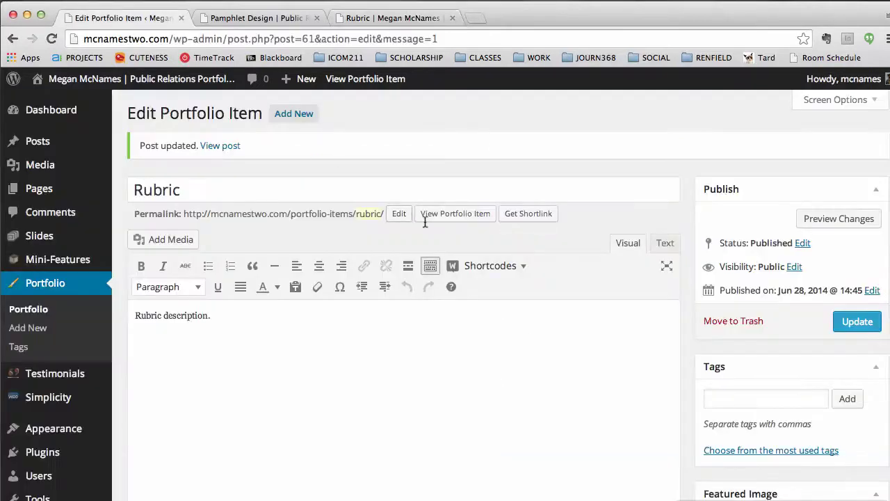
{"action": "scroll", "coordinate": [562, 358], "scroll_direction": "down", "scroll_amount": 15}
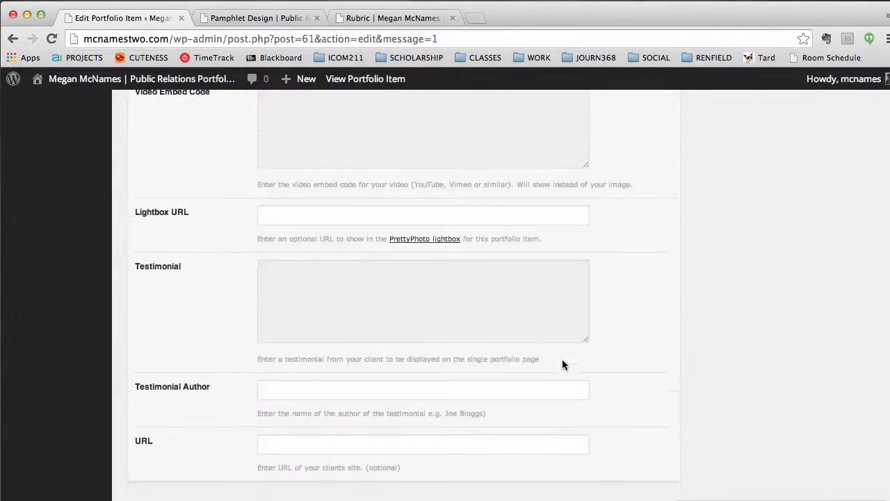
{"action": "scroll", "coordinate": [562, 358], "scroll_direction": "down", "scroll_amount": 2}
{"action": "left_click", "coordinate": [361, 406]}
{"action": "scroll", "coordinate": [207, 264], "scroll_direction": "up", "scroll_amount": 15}
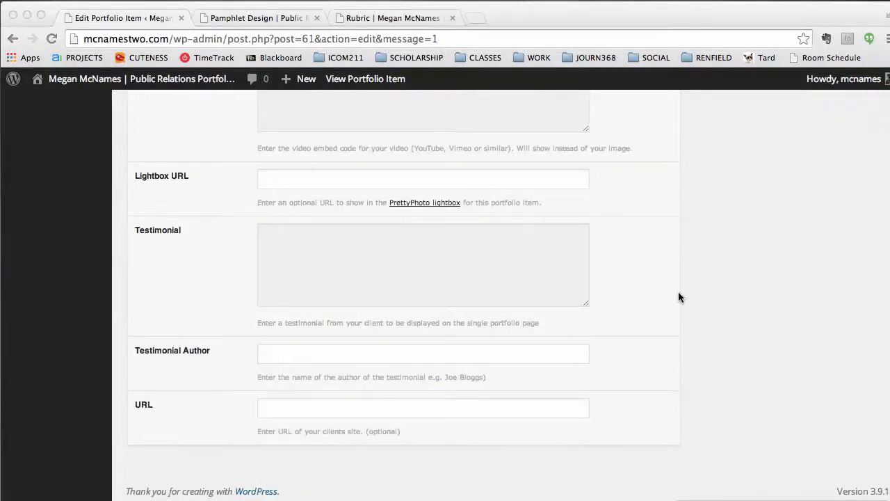
{"action": "scroll", "coordinate": [679, 293], "scroll_direction": "up", "scroll_amount": 10}
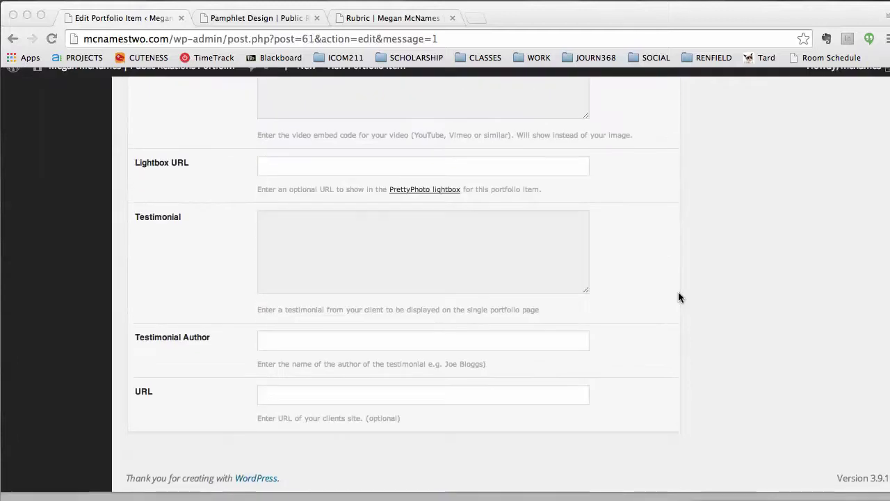
{"action": "scroll", "coordinate": [679, 297], "scroll_direction": "up", "scroll_amount": 10}
{"action": "scroll", "coordinate": [680, 297], "scroll_direction": "up", "scroll_amount": 10}
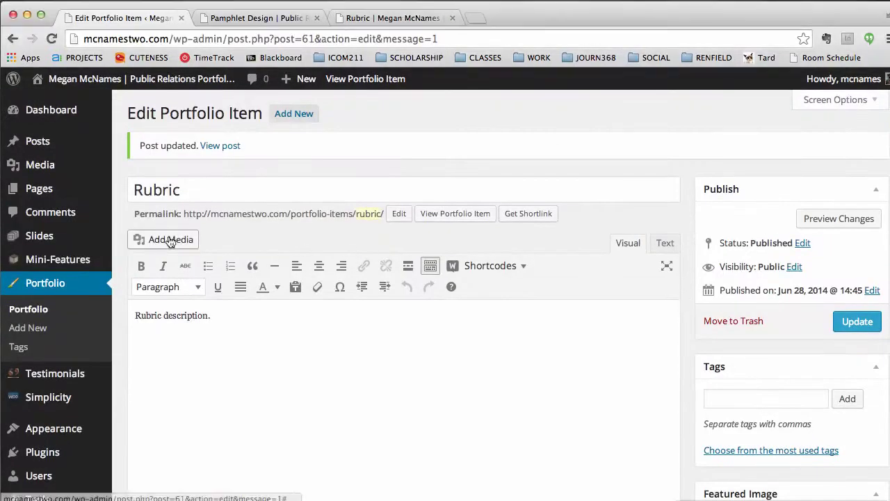
- Copy the file URL of Portfolio_RUBRIC.pdf from the media library without inserting it into the Rubric item
{"action": "left_click", "coordinate": [157, 239]}
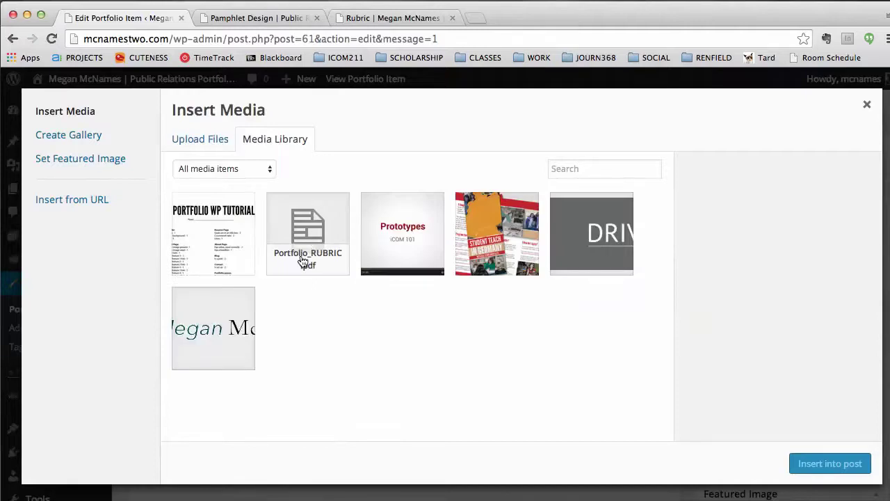
{"action": "left_click", "coordinate": [304, 226]}
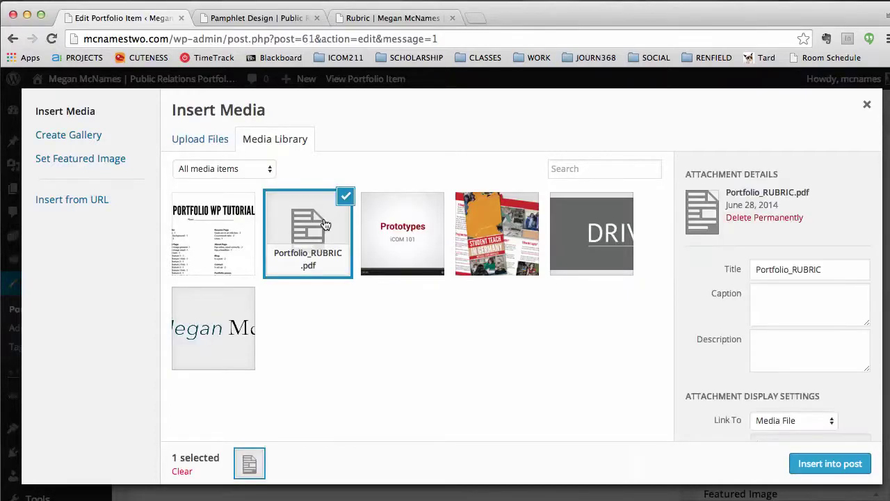
{"action": "scroll", "coordinate": [820, 278], "scroll_direction": "down", "scroll_amount": 2}
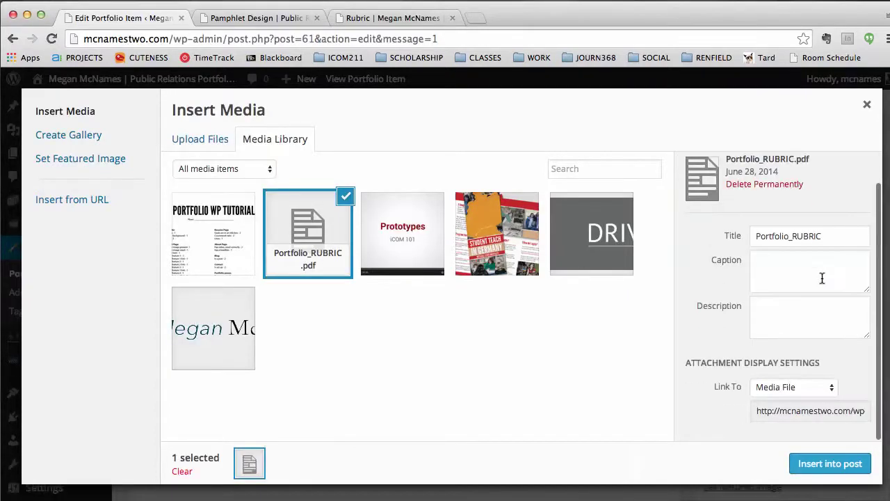
{"action": "left_click", "coordinate": [799, 413]}
{"action": "scroll", "coordinate": [814, 417], "scroll_direction": "up", "scroll_amount": 1}
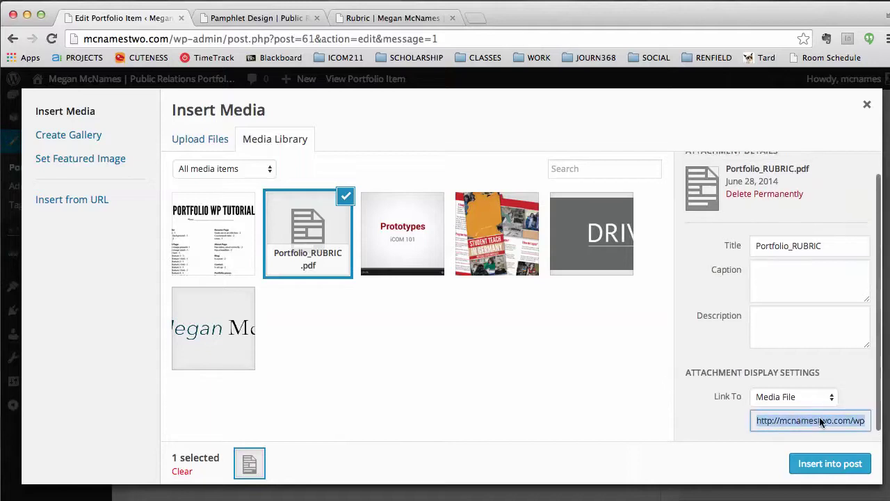
{"action": "left_click", "coordinate": [866, 104]}
- Paste the Portfolio_RUBRIC.pdf address as the Rubric item's client URL in the custom settings and update the item
{"action": "scroll", "coordinate": [507, 306], "scroll_direction": "down", "scroll_amount": 15}
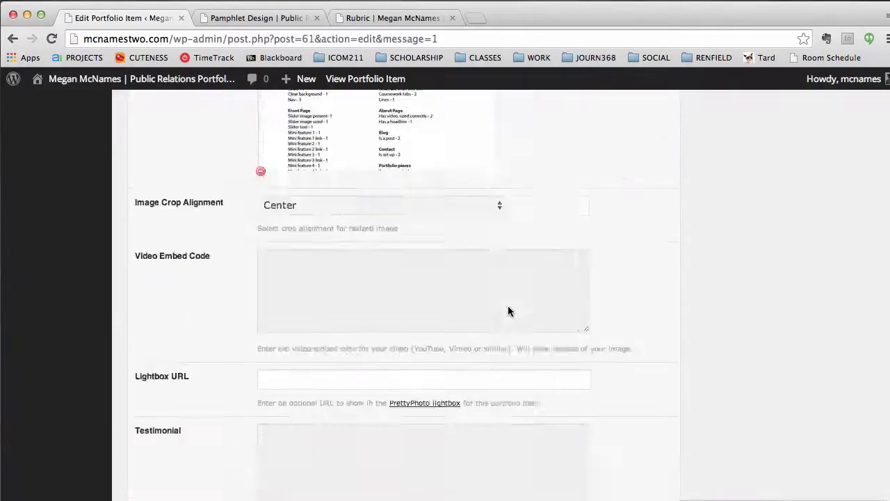
{"action": "left_click", "coordinate": [320, 408]}
{"action": "key", "text": "super+v"}
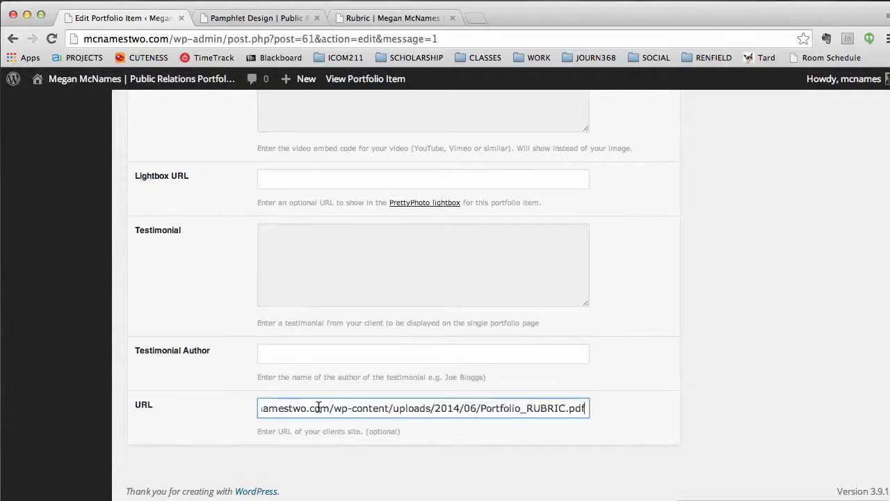
{"action": "scroll", "coordinate": [711, 328], "scroll_direction": "up", "scroll_amount": 15}
{"action": "left_click", "coordinate": [857, 322]}
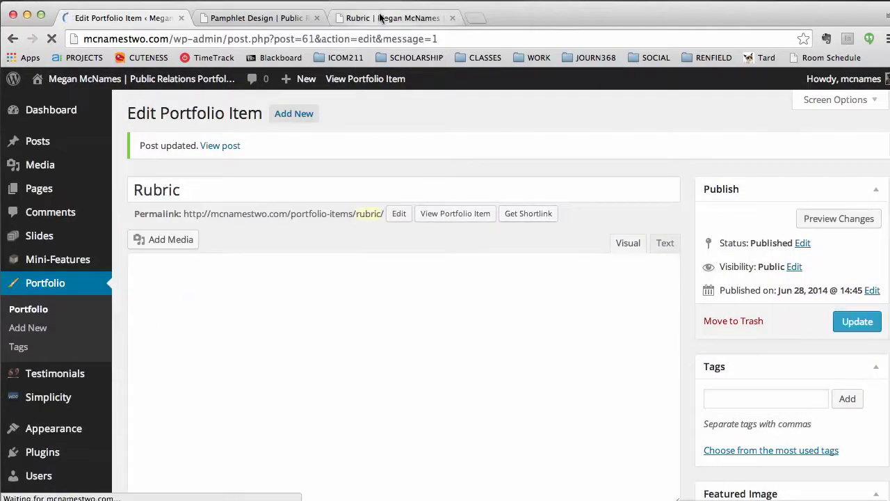
- Reload the live Rubric page, test its Visit Website button and return from the PDF to the item
{"action": "left_click", "coordinate": [393, 17]}
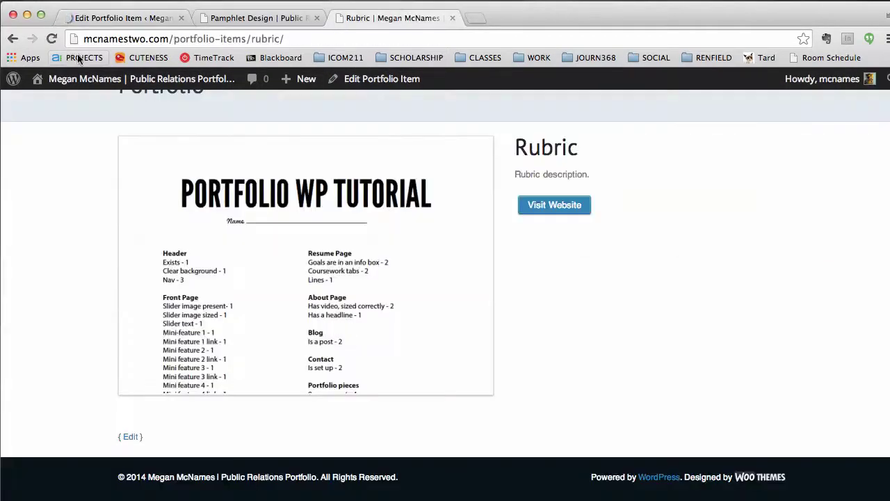
{"action": "left_click", "coordinate": [60, 40]}
{"action": "left_click", "coordinate": [546, 213]}
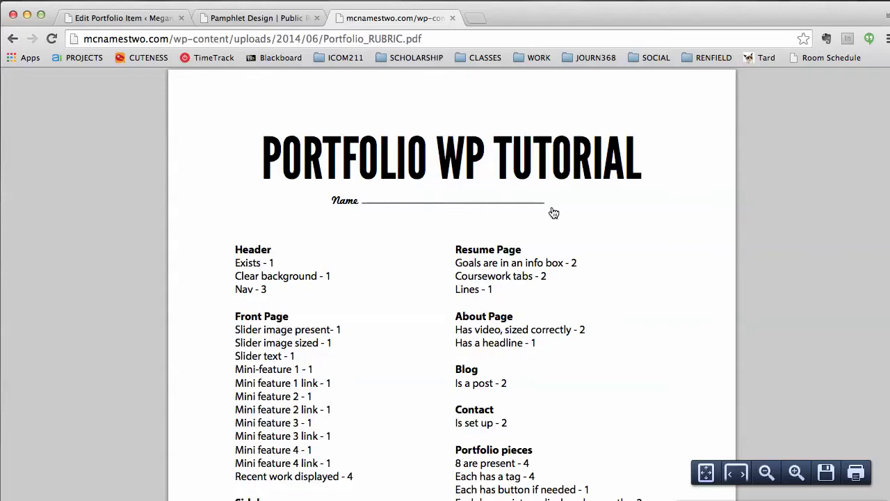
{"action": "left_click", "coordinate": [16, 43]}
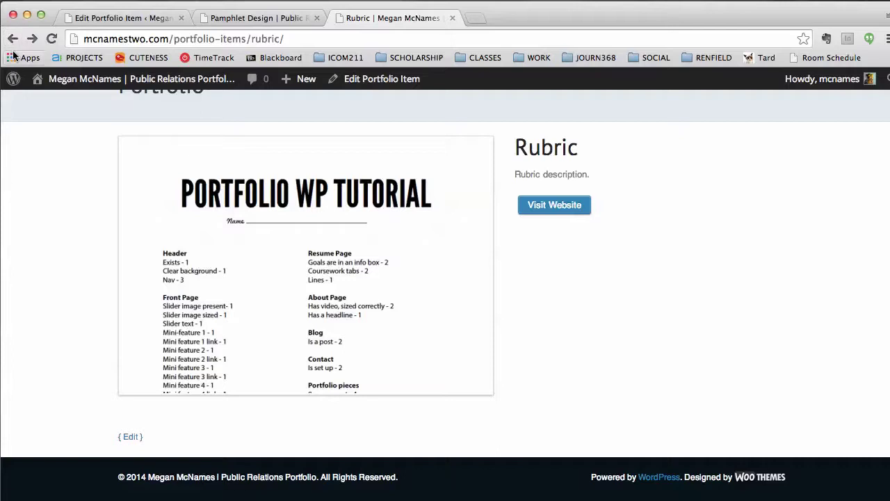
{"action": "left_click", "coordinate": [556, 206]}
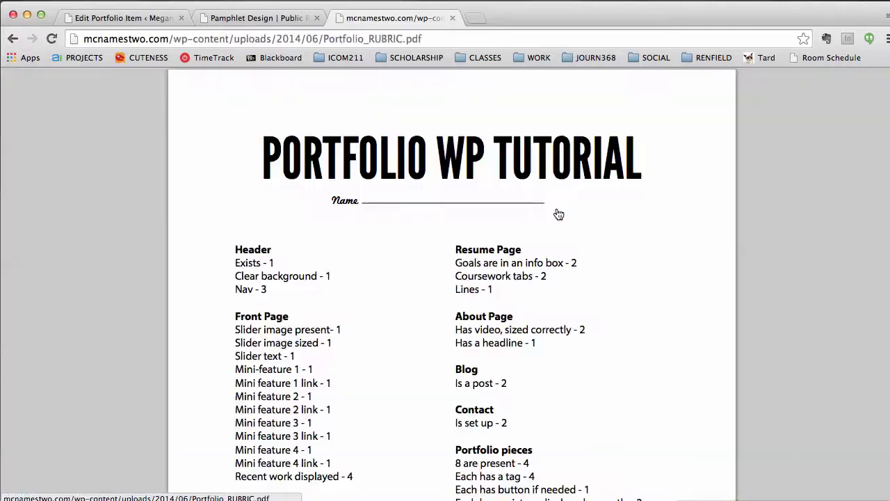
{"action": "left_click", "coordinate": [12, 38]}
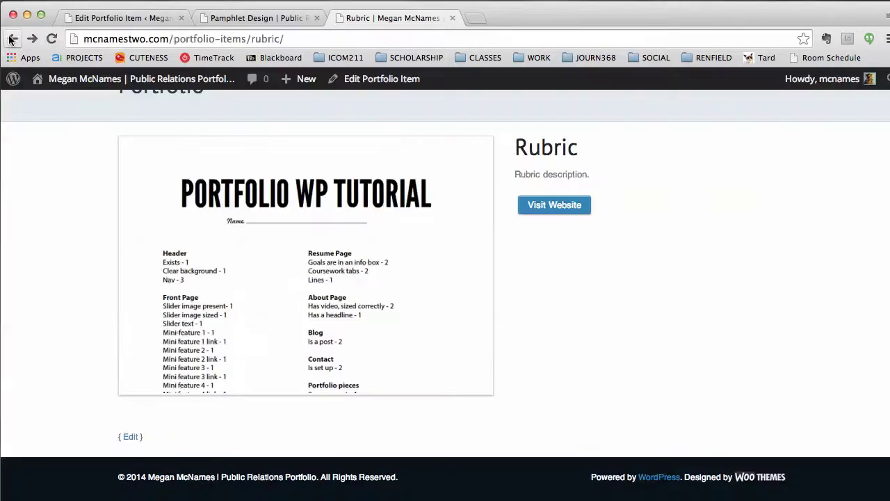
- Clear the client URL from the Rubric item's custom settings on its edit page
{"action": "left_click", "coordinate": [131, 21]}
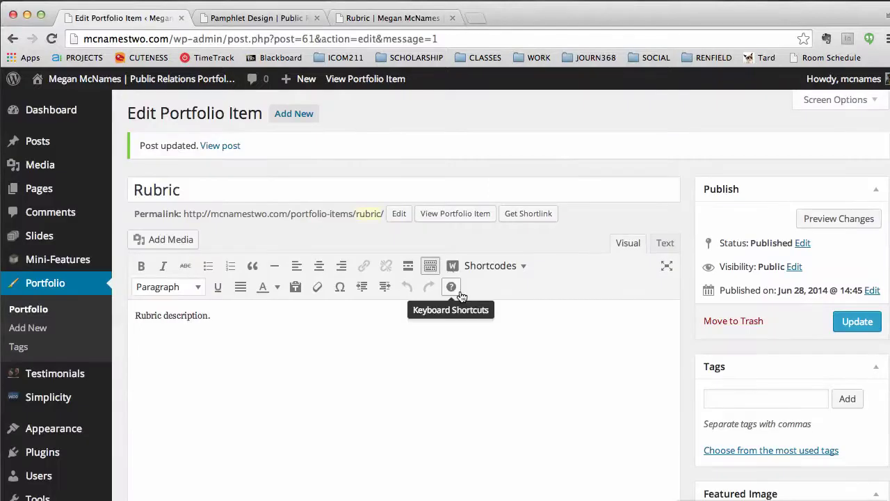
{"action": "scroll", "coordinate": [460, 290], "scroll_direction": "down", "scroll_amount": 15}
{"action": "triple_click", "coordinate": [456, 409]}
{"action": "key", "text": "BackSpace"}
{"action": "scroll", "coordinate": [374, 287], "scroll_direction": "up", "scroll_amount": 15}
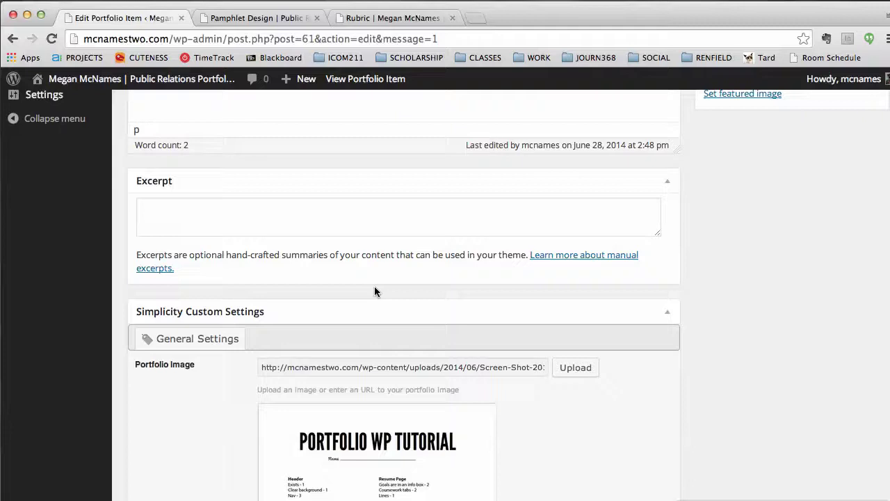
{"action": "scroll", "coordinate": [374, 292], "scroll_direction": "up", "scroll_amount": 1}
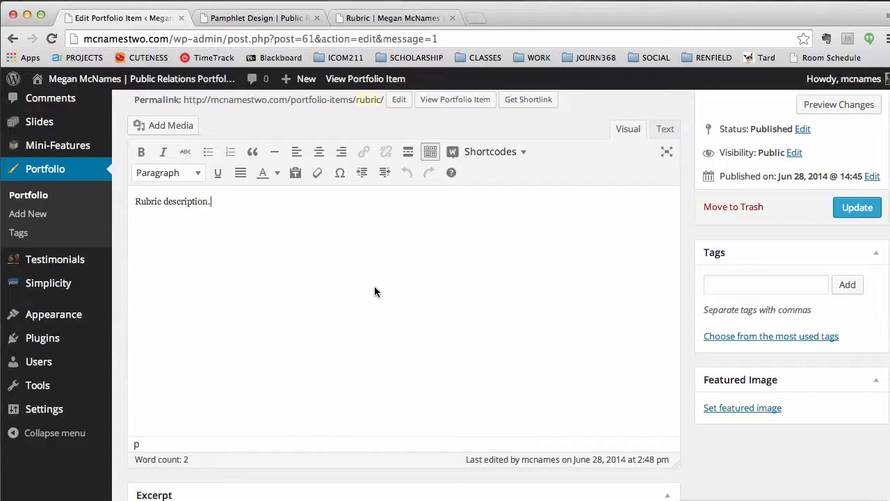
{"action": "scroll", "coordinate": [374, 291], "scroll_direction": "down", "scroll_amount": 15}
{"action": "scroll", "coordinate": [377, 287], "scroll_direction": "up", "scroll_amount": 15}
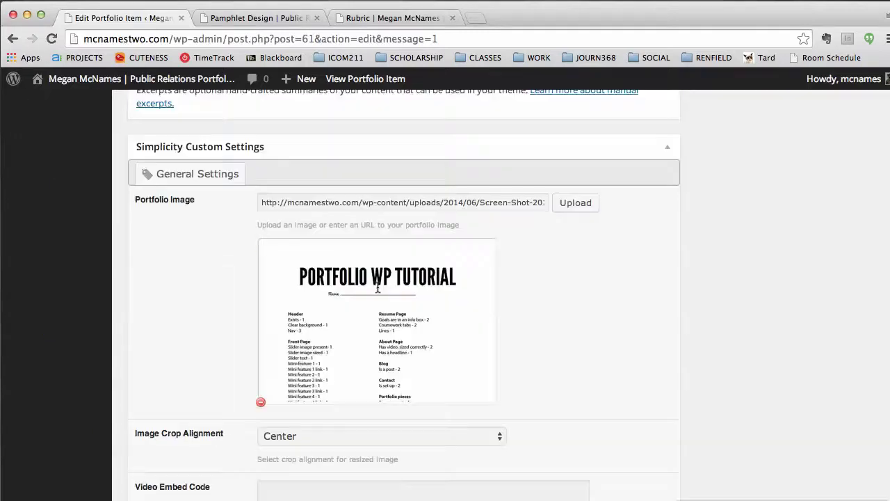
{"action": "key", "text": "Return"}
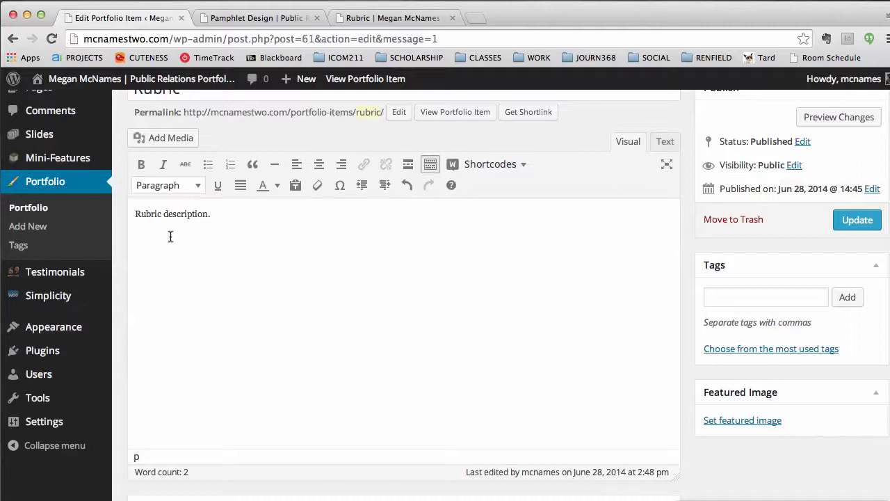
{"action": "left_click", "coordinate": [499, 166]}
{"action": "scroll", "coordinate": [491, 198], "scroll_direction": "up", "scroll_amount": 1}
{"action": "scroll", "coordinate": [491, 199], "scroll_direction": "down", "scroll_amount": 1}
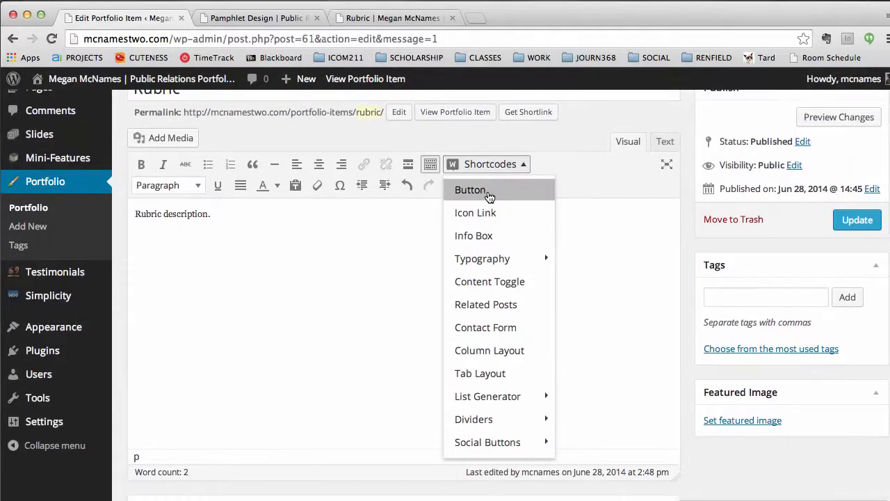
{"action": "left_click", "coordinate": [488, 192]}
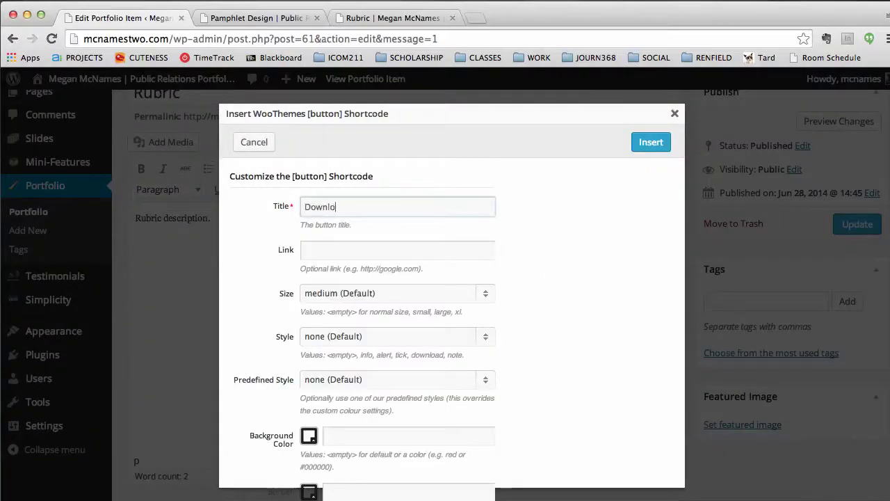
{"action": "type", "text": "Download PDF"}
{"action": "key", "text": "Tab"}
{"action": "type", "text": "http://mcnamestwo.com/wp-content/uploads/2014/06/Portfolio_RUBRIC.pdf"}
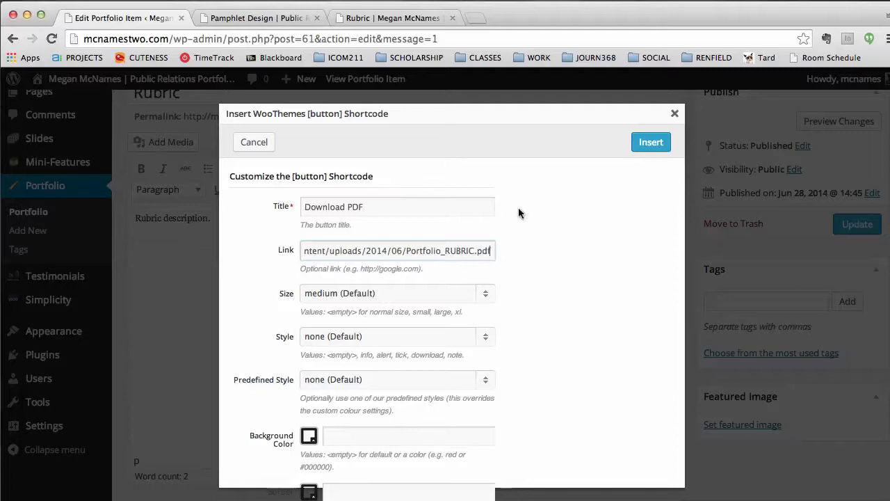
- Give the button the download style and the orange predefined style, and insert its shortcode into the description
{"action": "left_click", "coordinate": [487, 345]}
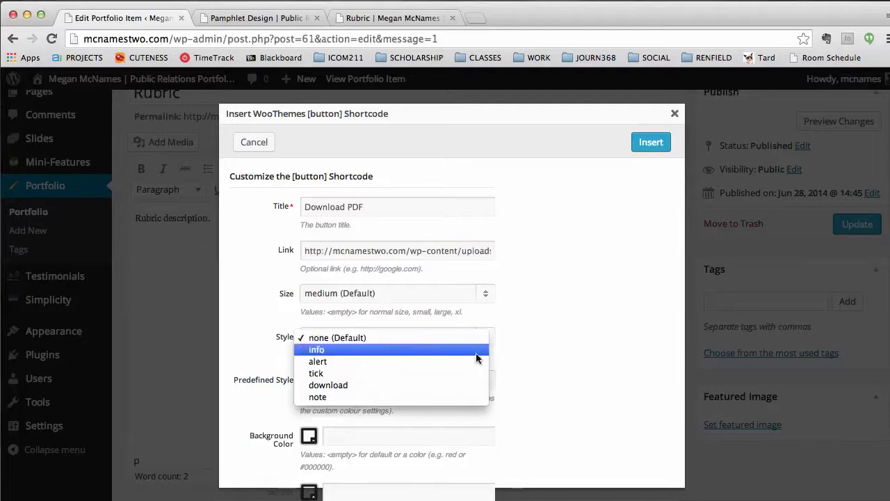
{"action": "left_click", "coordinate": [454, 382]}
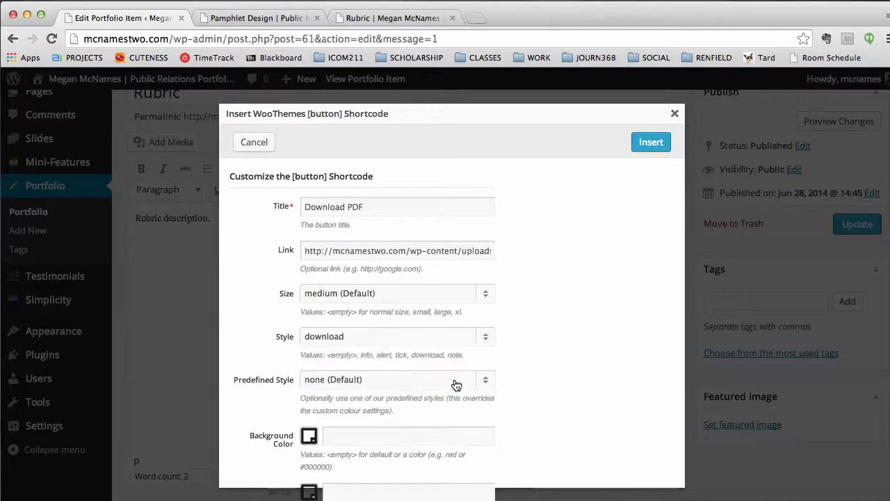
{"action": "left_click", "coordinate": [488, 295]}
{"action": "left_click", "coordinate": [518, 294]}
{"action": "left_click", "coordinate": [471, 382]}
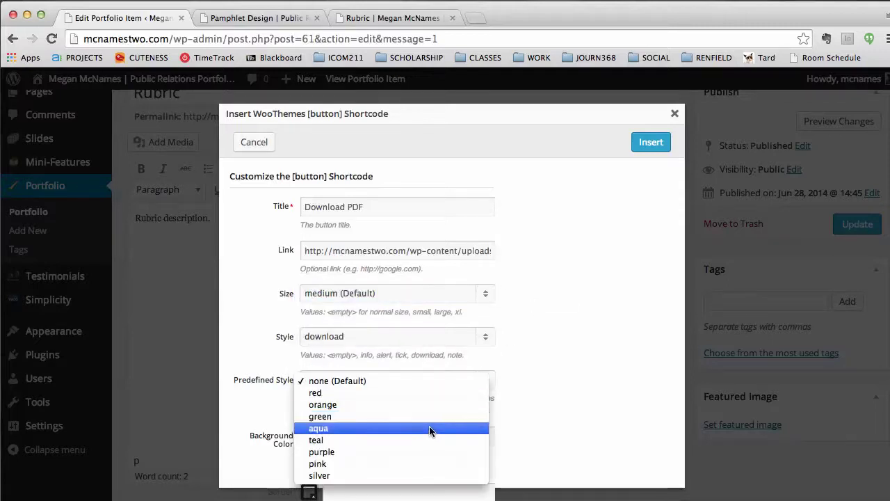
{"action": "left_click", "coordinate": [430, 413]}
{"action": "scroll", "coordinate": [577, 357], "scroll_direction": "down", "scroll_amount": 5}
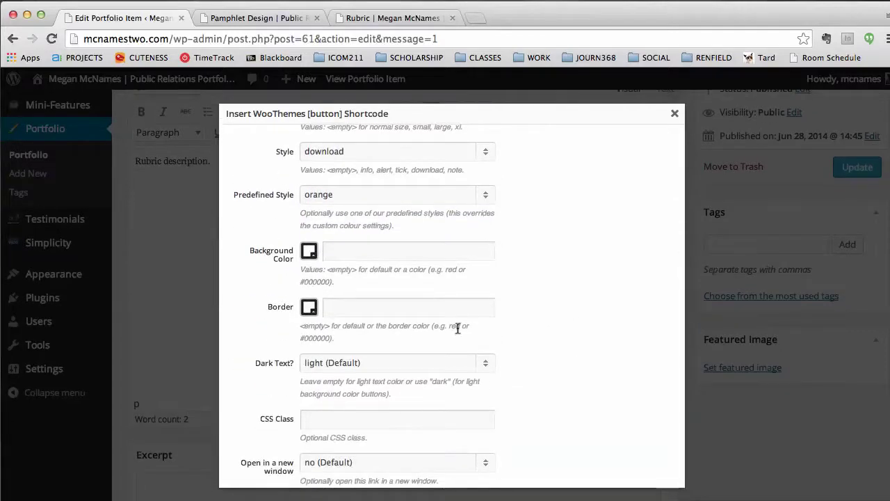
{"action": "scroll", "coordinate": [414, 330], "scroll_direction": "up", "scroll_amount": 5}
{"action": "left_click", "coordinate": [643, 144]}
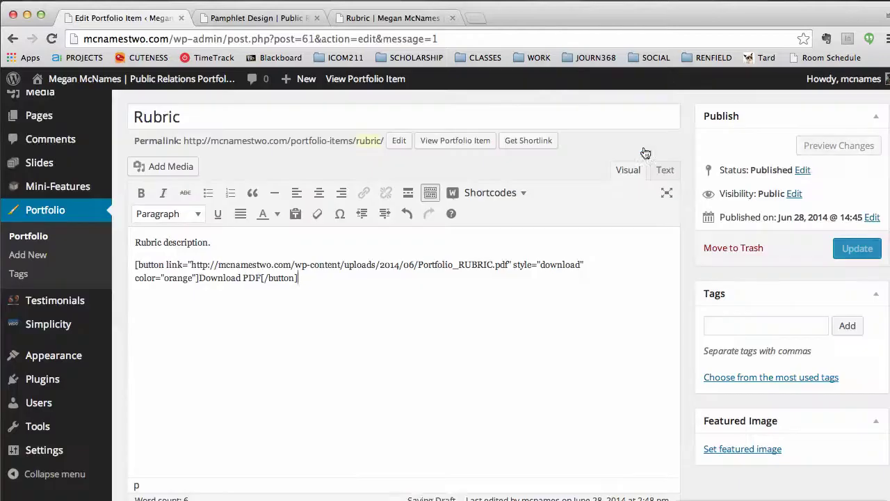
- Update the Rubric item and test the Download PDF button on its live page
{"action": "left_click_drag", "start_coordinate": [298, 277], "coordinate": [264, 277]}
{"action": "left_click", "coordinate": [854, 249]}
{"action": "left_click", "coordinate": [393, 18]}
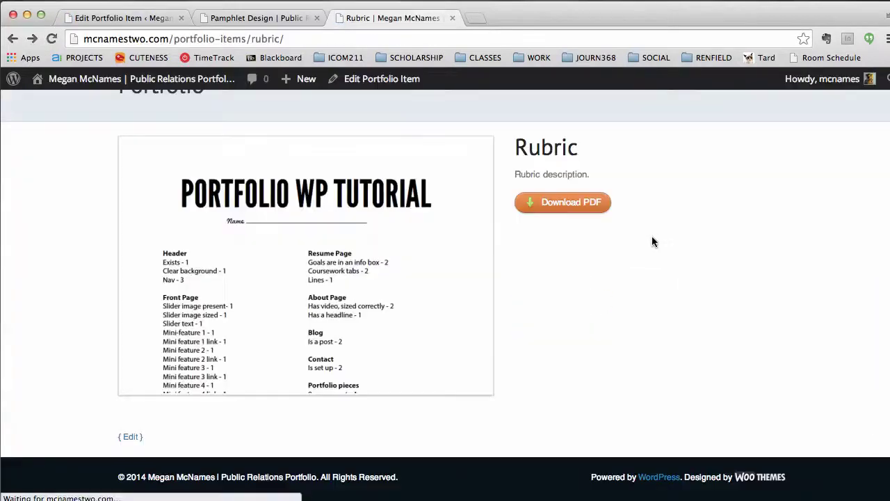
{"action": "left_click", "coordinate": [569, 208]}
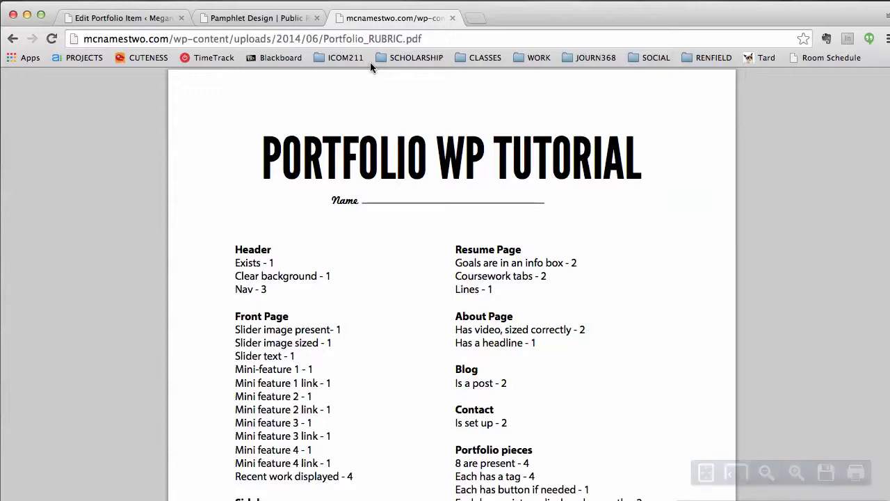
- Review the rubric PDF's portfolio requirements against the Rubric item's portfolio image, button shortcode and linked PDF
{"action": "left_click", "coordinate": [112, 21]}
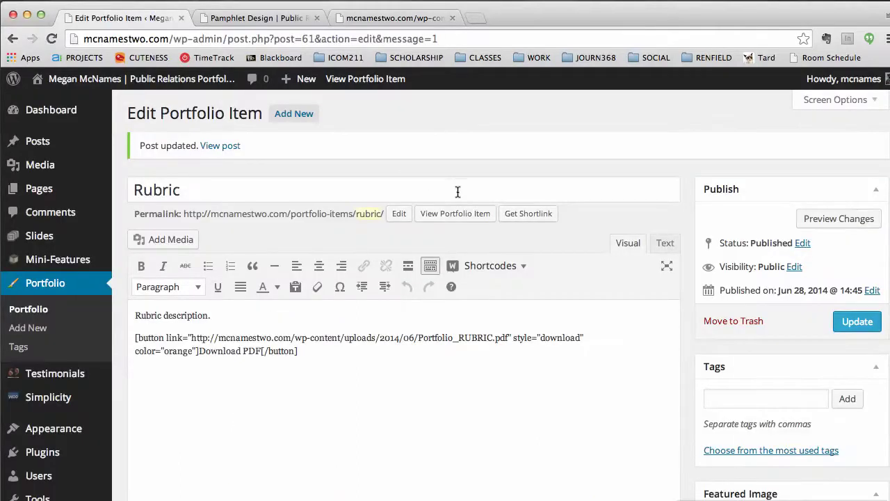
{"action": "left_click", "coordinate": [457, 499]}
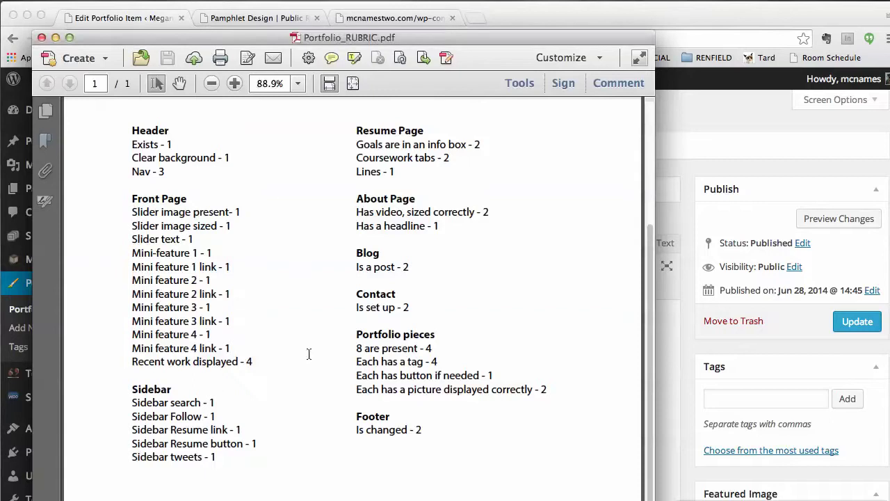
{"action": "left_click", "coordinate": [693, 179]}
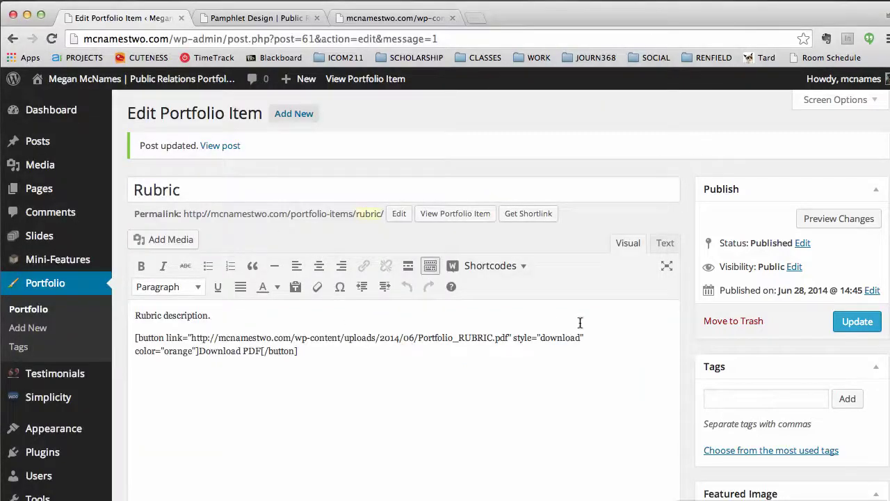
{"action": "scroll", "coordinate": [580, 324], "scroll_direction": "down", "scroll_amount": 10}
{"action": "scroll", "coordinate": [549, 332], "scroll_direction": "down", "scroll_amount": 1}
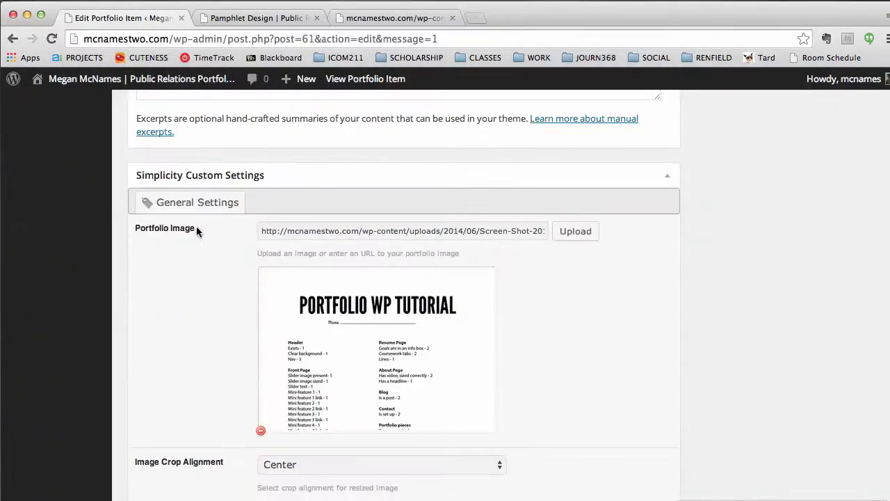
{"action": "left_click_drag", "start_coordinate": [197, 226], "coordinate": [200, 242]}
{"action": "scroll", "coordinate": [200, 243], "scroll_direction": "up", "scroll_amount": 10}
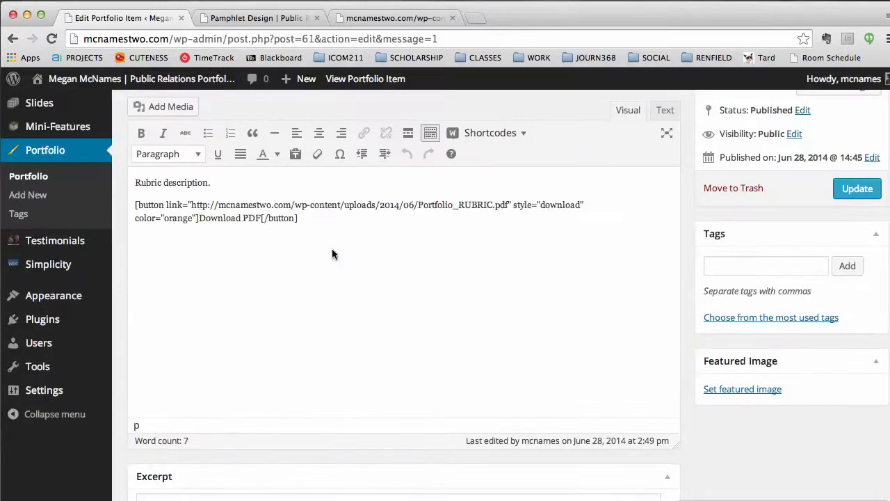
{"action": "left_click_drag", "start_coordinate": [306, 220], "coordinate": [134, 205]}
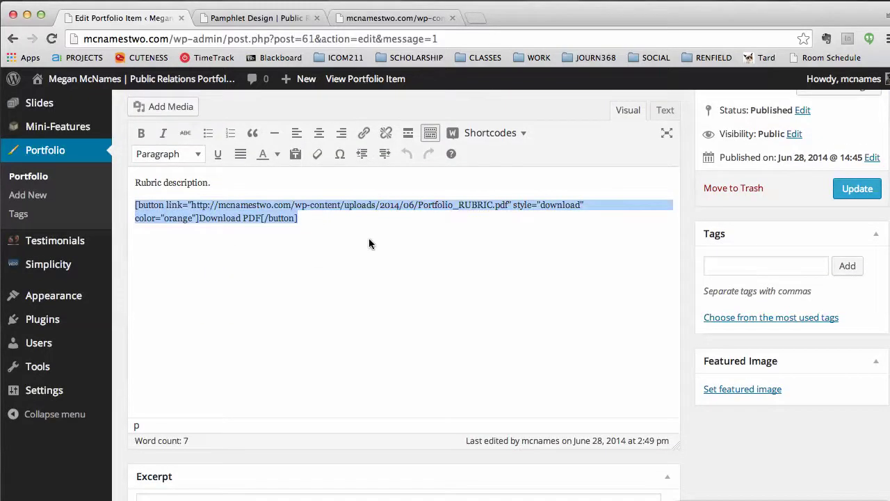
{"action": "left_click", "coordinate": [397, 22]}
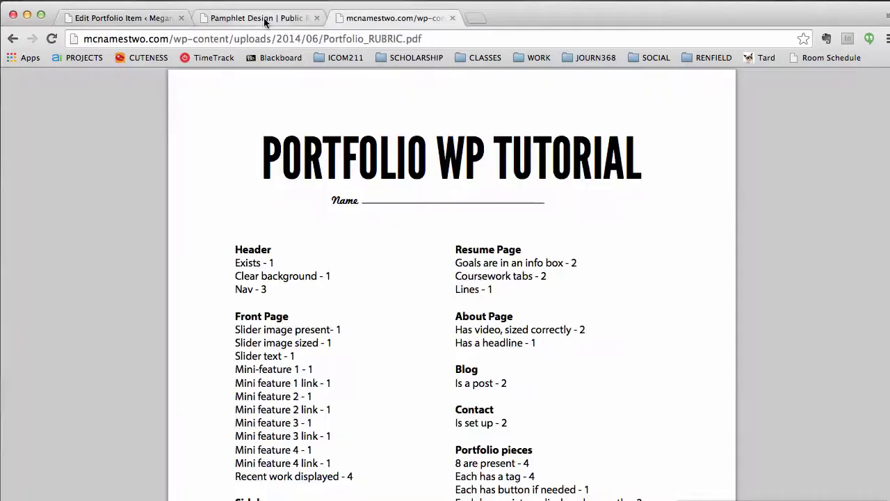
- Add the tag "Web Design" to the Rubric portfolio item and update the item
{"action": "left_click", "coordinate": [125, 18]}
{"action": "left_click", "coordinate": [790, 265]}
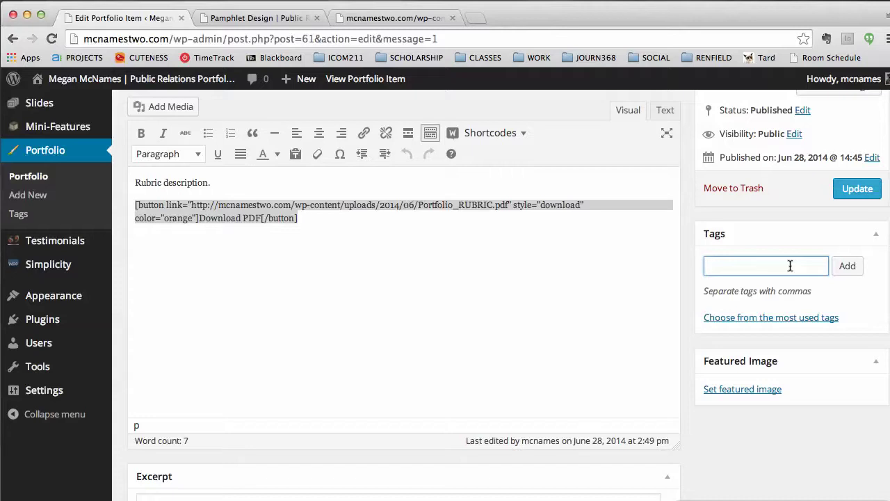
{"action": "type", "text": "Web Design"}
{"action": "key", "text": "Return"}
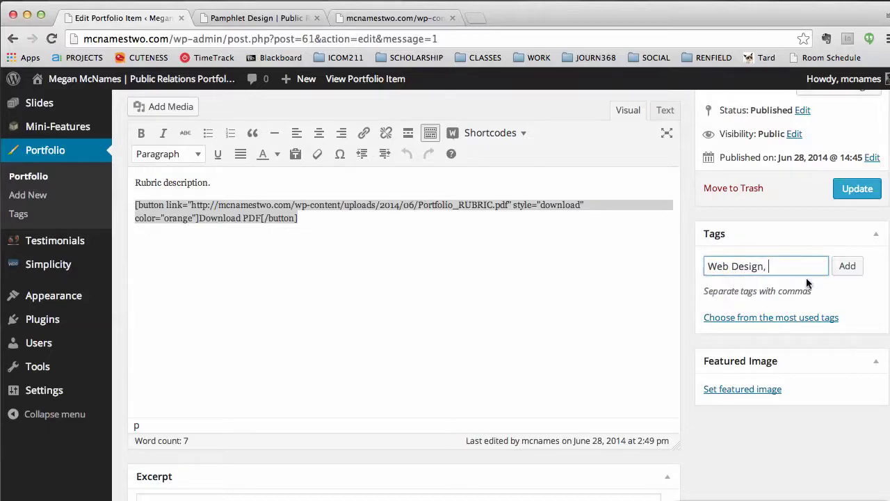
{"action": "left_click", "coordinate": [847, 265]}
{"action": "left_click", "coordinate": [376, 18]}
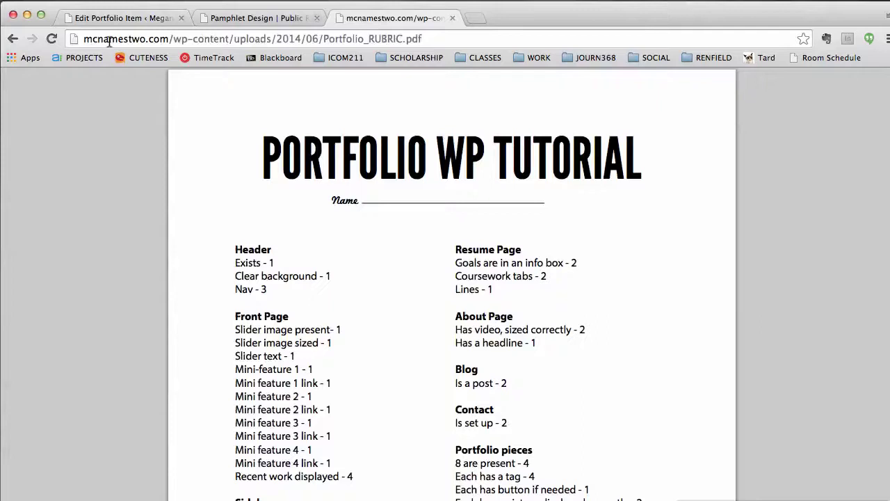
{"action": "left_click", "coordinate": [111, 18]}
{"action": "left_click", "coordinate": [857, 189]}
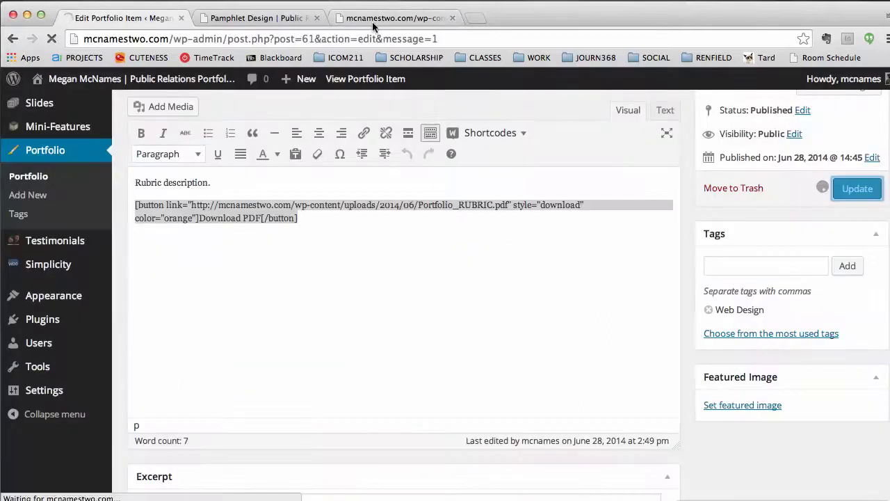
- Open the Rubric item from the live site's Portfolio page and check its tag, description and download button
{"action": "left_click", "coordinate": [372, 19]}
{"action": "left_click", "coordinate": [12, 38]}
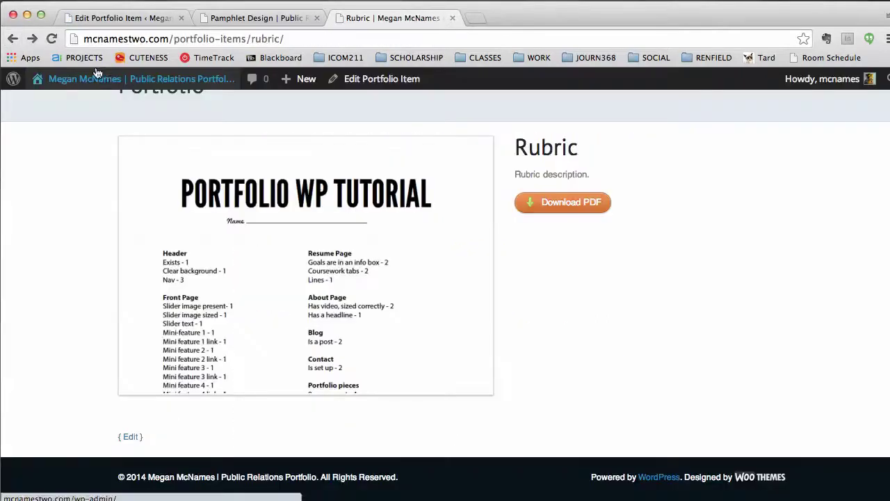
{"action": "scroll", "coordinate": [313, 139], "scroll_direction": "up", "scroll_amount": 3}
{"action": "left_click", "coordinate": [634, 121]}
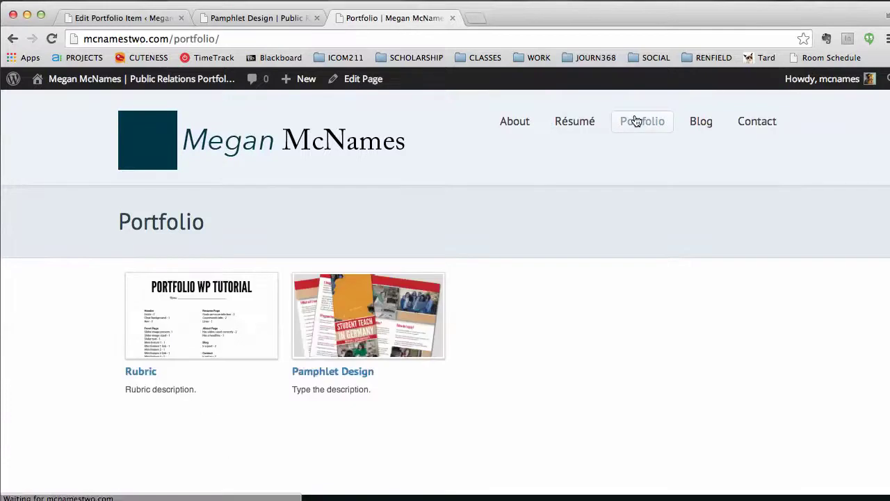
{"action": "left_click", "coordinate": [146, 372]}
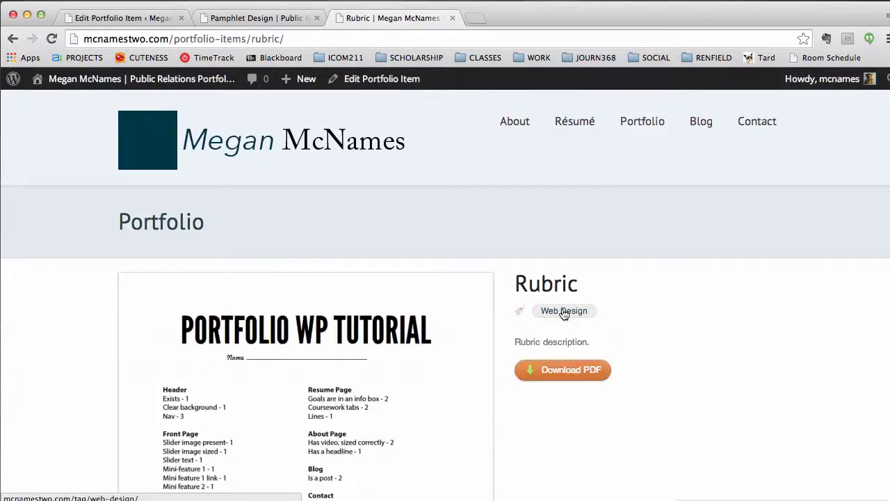
{"action": "scroll", "coordinate": [589, 367], "scroll_direction": "down", "scroll_amount": 3}
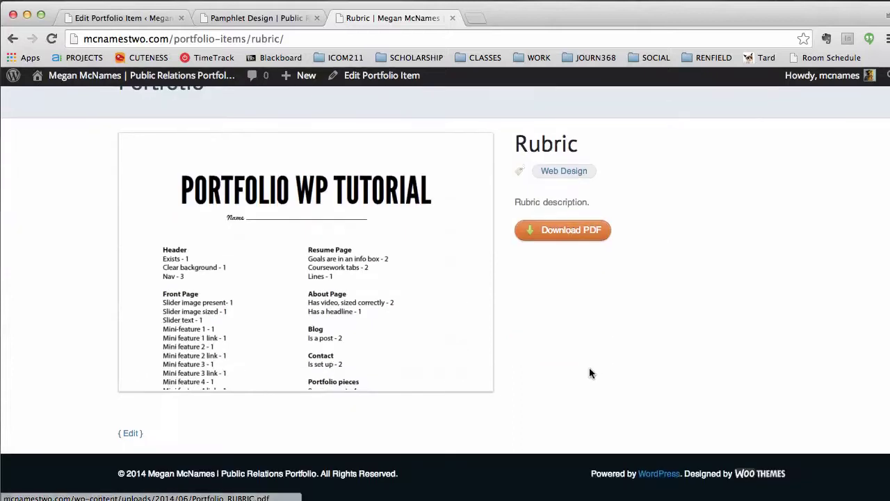
{"action": "scroll", "coordinate": [589, 373], "scroll_direction": "up", "scroll_amount": 3}
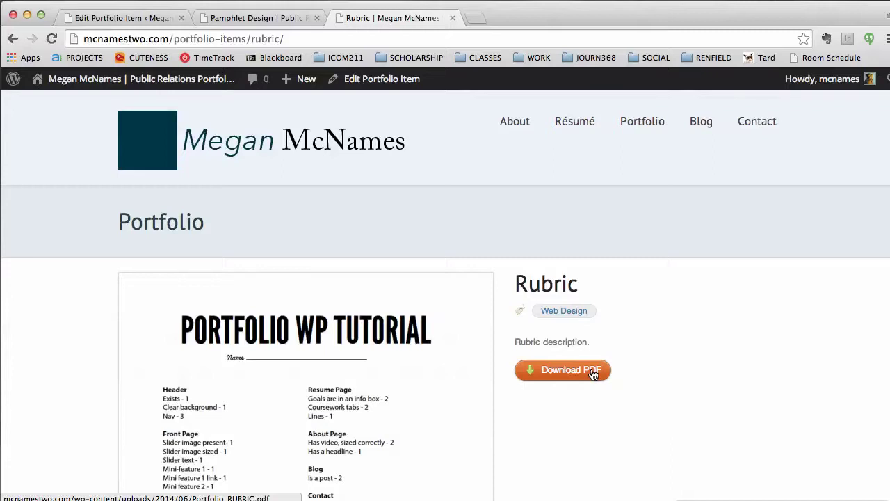
- Move the Rubric and Pamphlet Design items to the trash from the admin list of portfolio items
{"action": "left_click", "coordinate": [104, 18]}
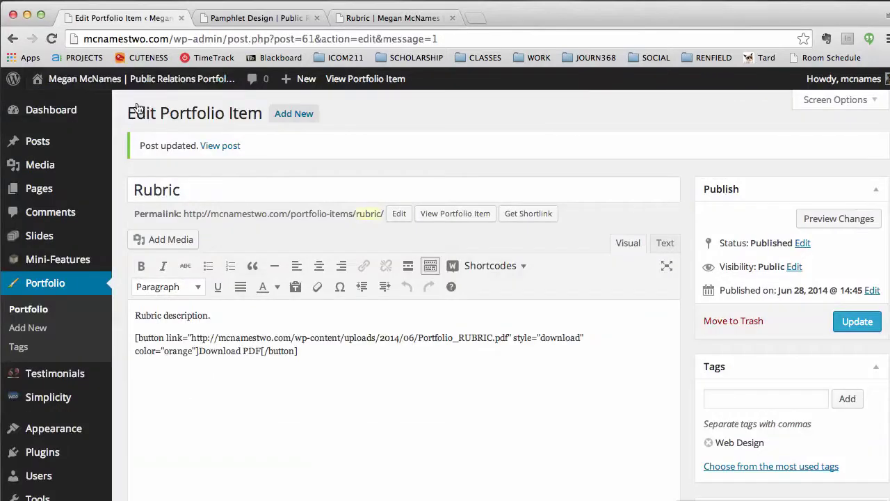
{"action": "left_click", "coordinate": [29, 310]}
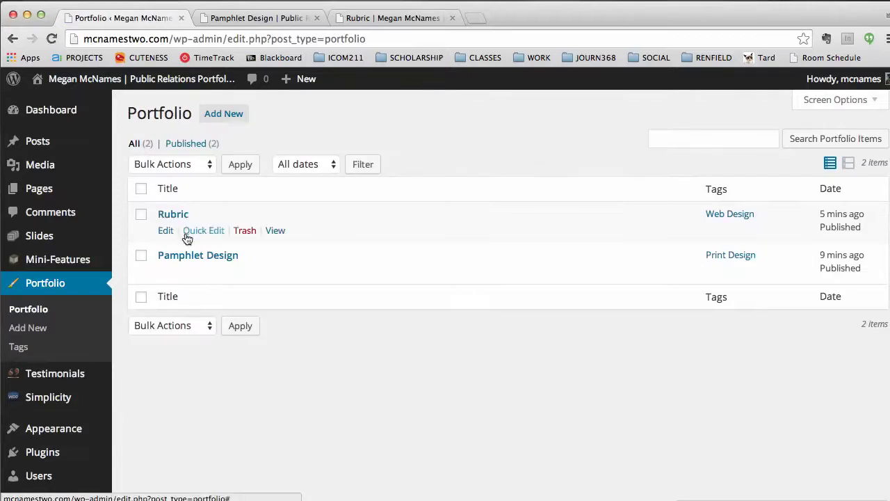
{"action": "left_click", "coordinate": [251, 232]}
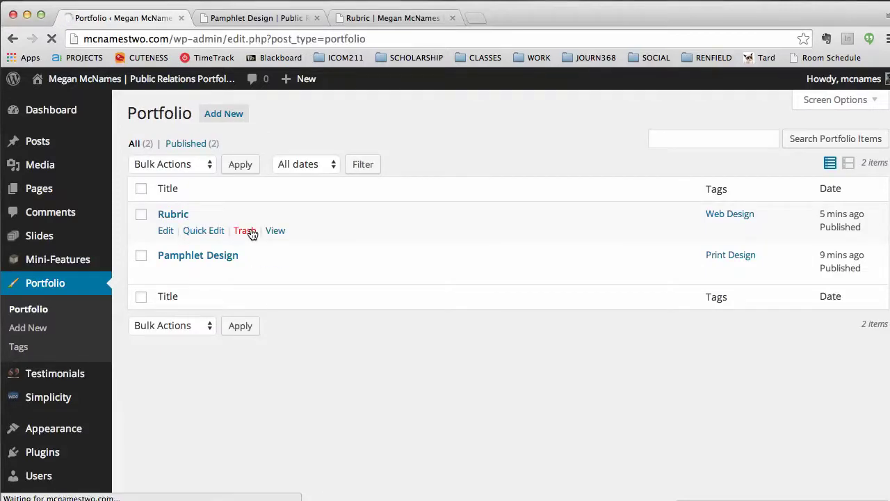
{"action": "left_click", "coordinate": [253, 276]}
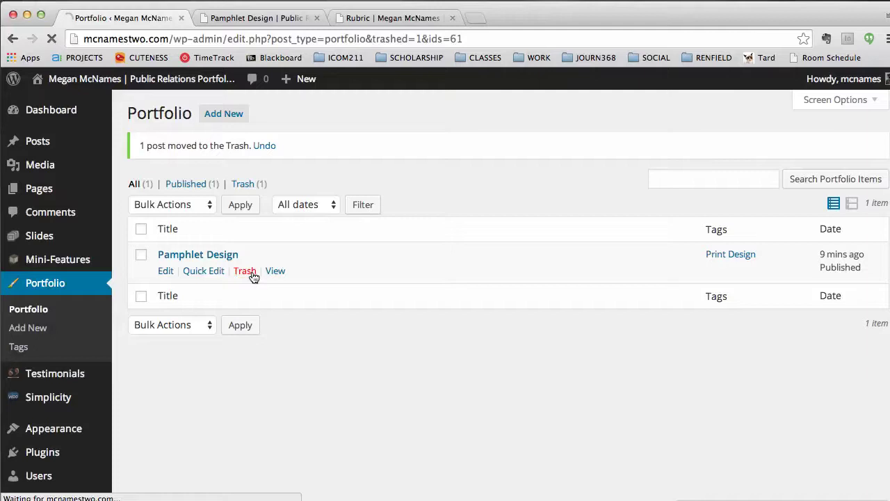
- Check the live Portfolio page and the site's front page with both portfolio items trashed
{"action": "left_click", "coordinate": [363, 20]}
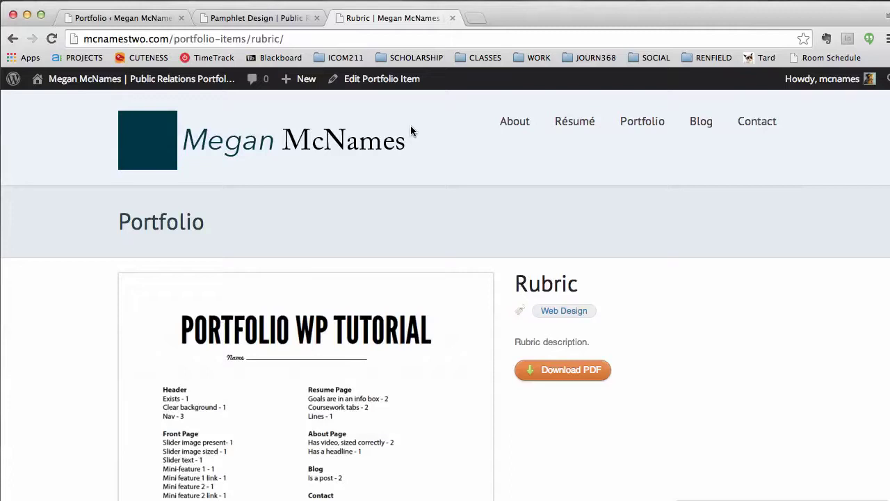
{"action": "left_click", "coordinate": [629, 121]}
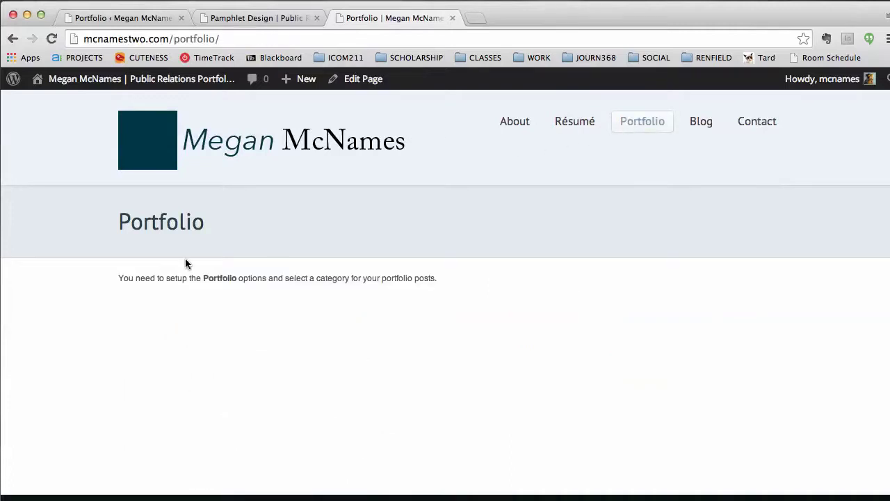
{"action": "left_click", "coordinate": [167, 143]}
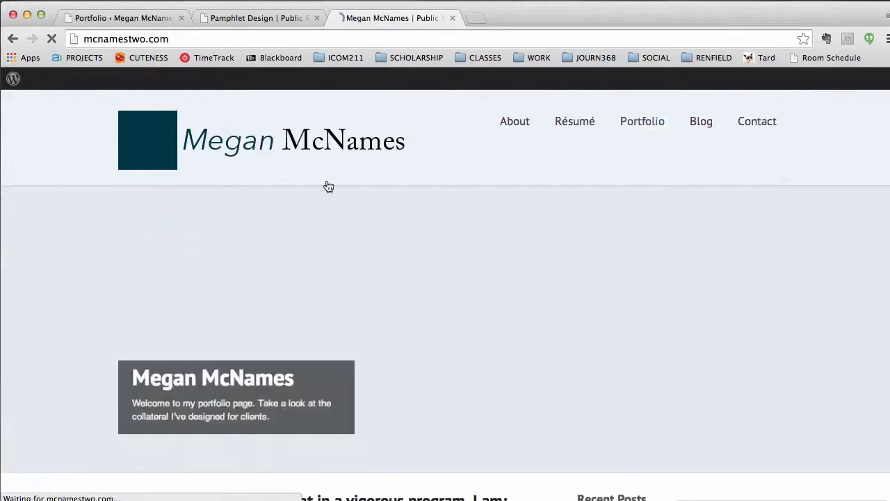
{"action": "scroll", "coordinate": [447, 241], "scroll_direction": "down", "scroll_amount": 10}
- Examine the My Recent Work section on the front page of the tutorial example site
{"action": "left_click", "coordinate": [233, 17]}
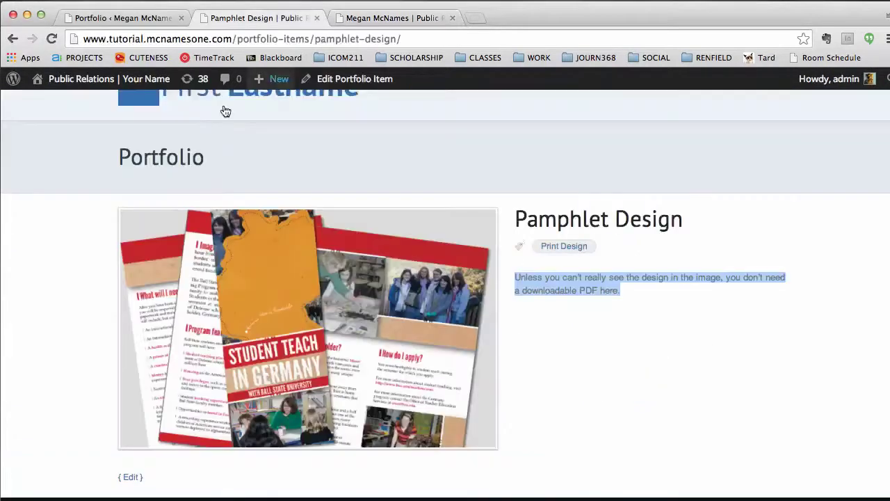
{"action": "scroll", "coordinate": [212, 142], "scroll_direction": "up", "scroll_amount": 2}
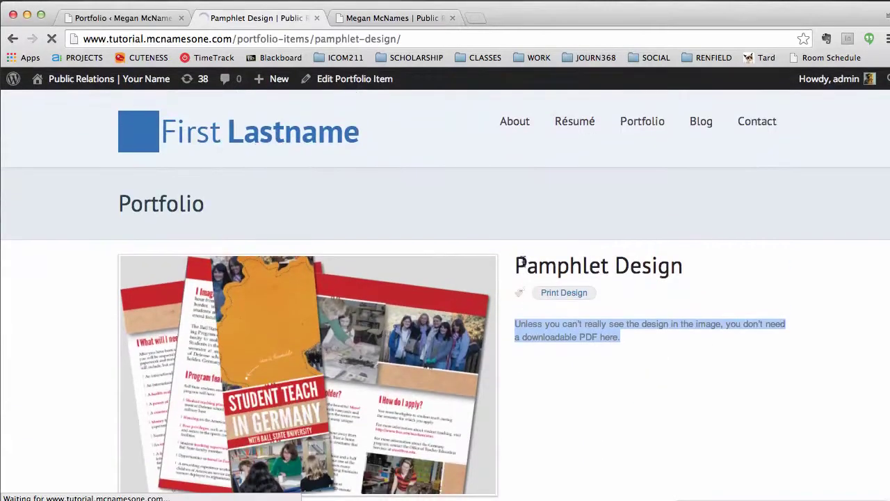
{"action": "left_click", "coordinate": [254, 147]}
{"action": "scroll", "coordinate": [523, 265], "scroll_direction": "down", "scroll_amount": 3}
{"action": "scroll", "coordinate": [523, 266], "scroll_direction": "down", "scroll_amount": 8}
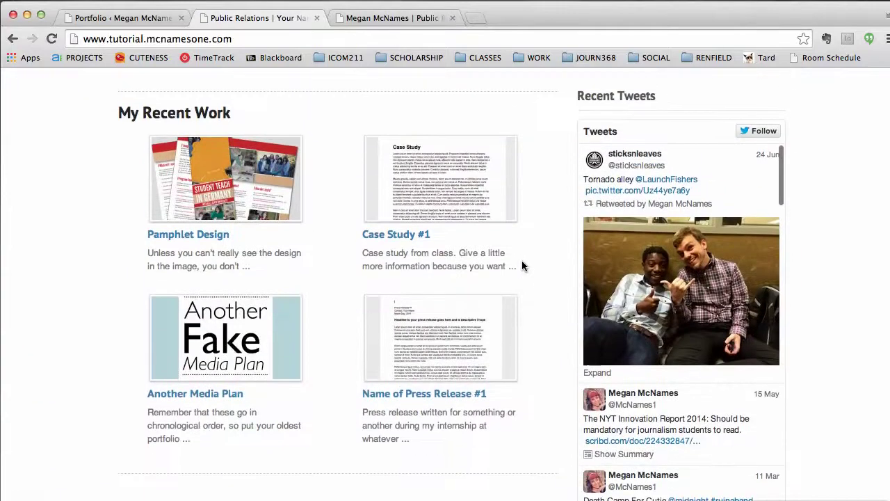